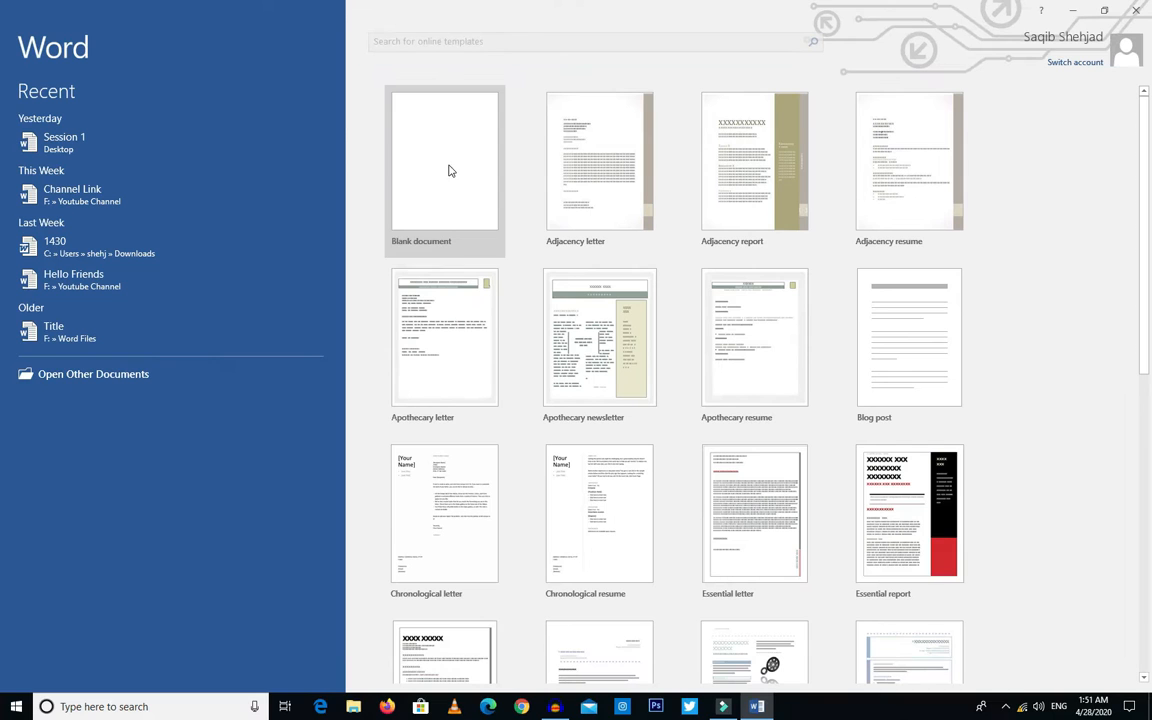
Step: Create a new blank document
left_click(455, 175)
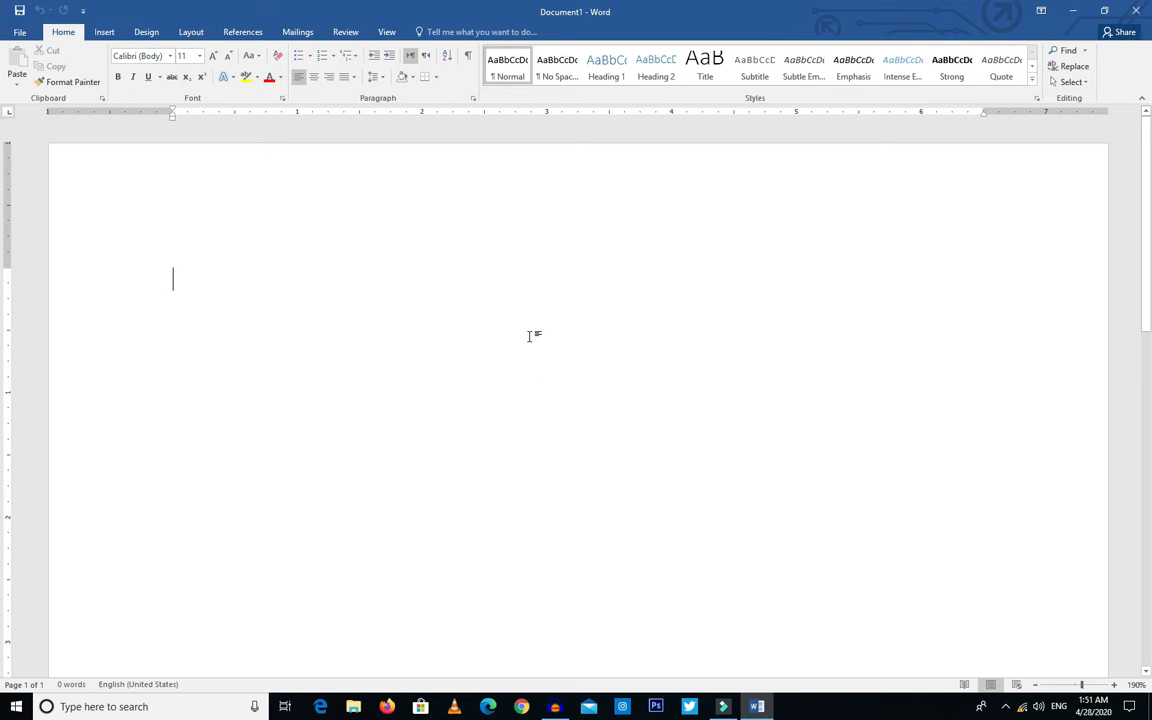
Step: Examine the empty page at zoom levels between 60% and 220%, finishing at 200%
scroll(531, 343, "up", 2, "ctrl")
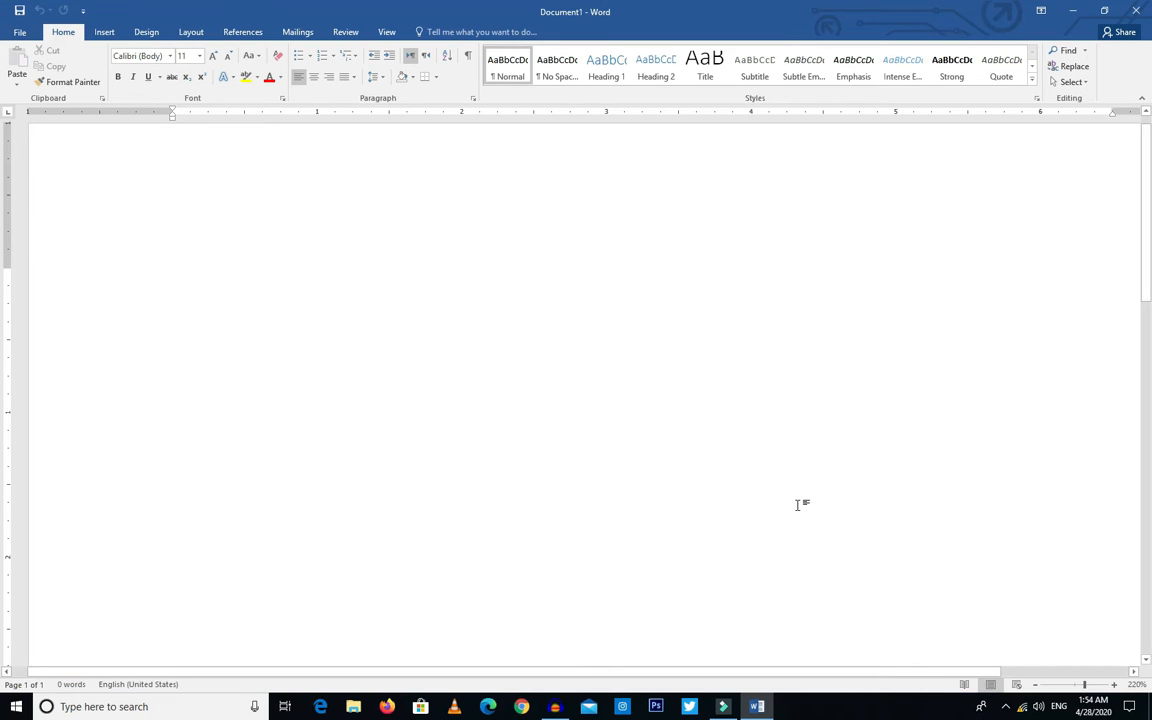
scroll(668, 436, "down", 10)
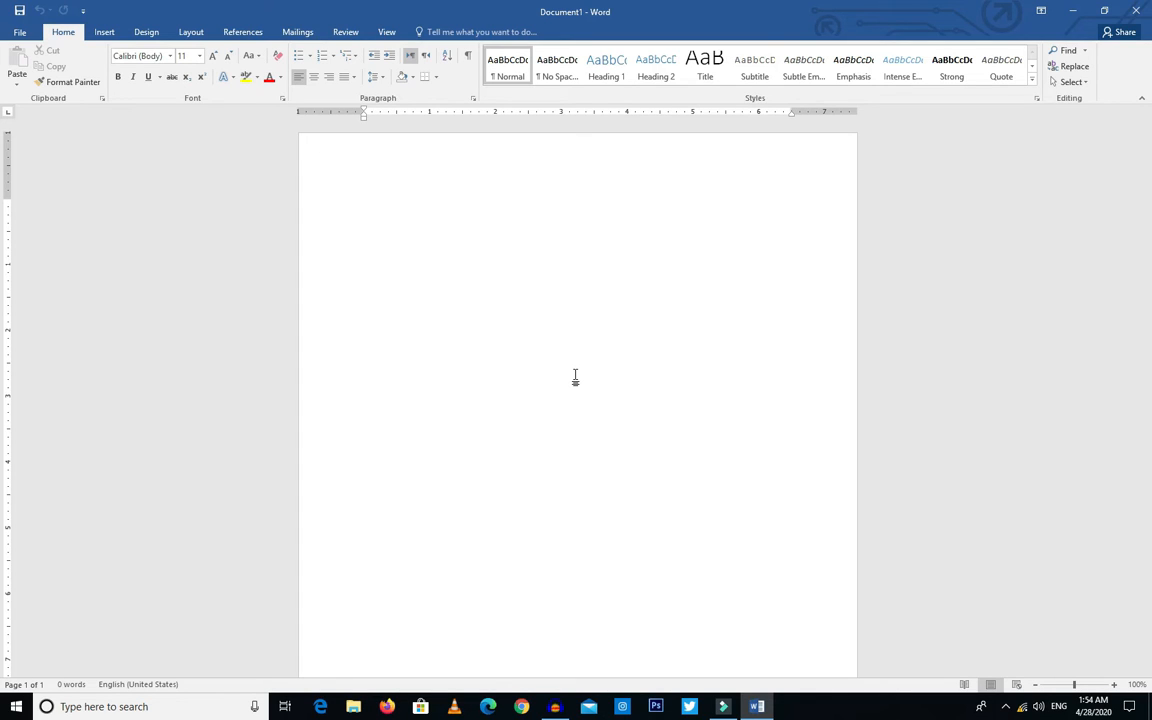
scroll(575, 377, "up", 8)
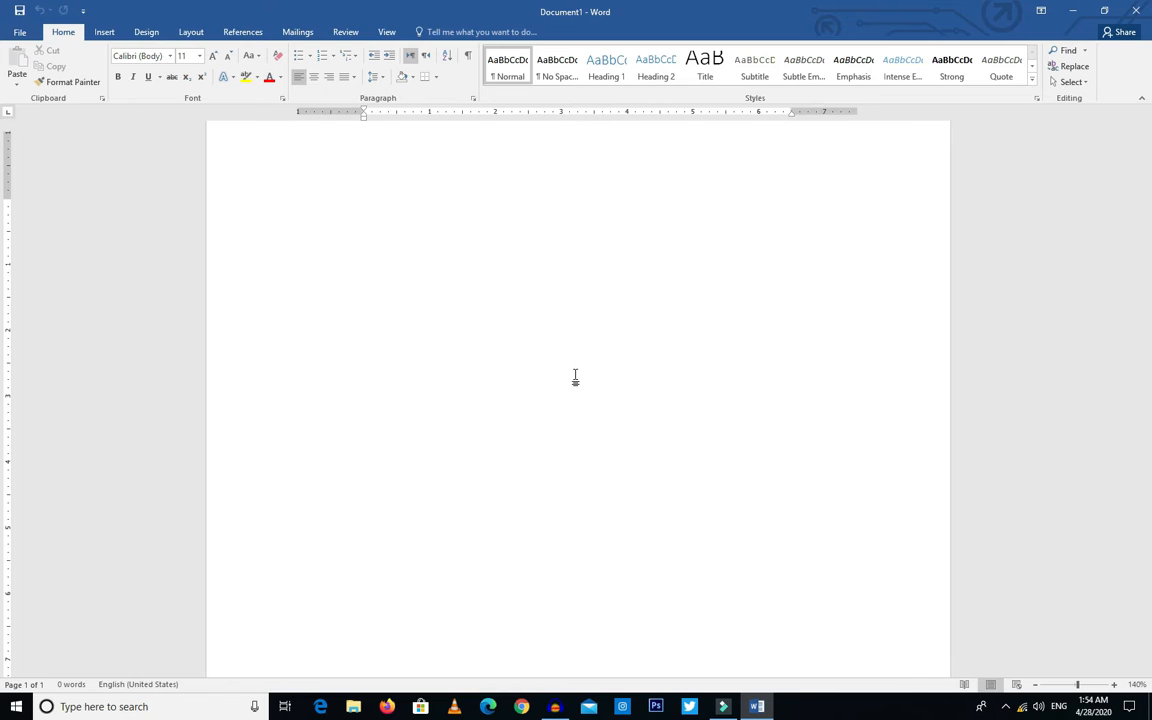
scroll(575, 377, "down", 3)
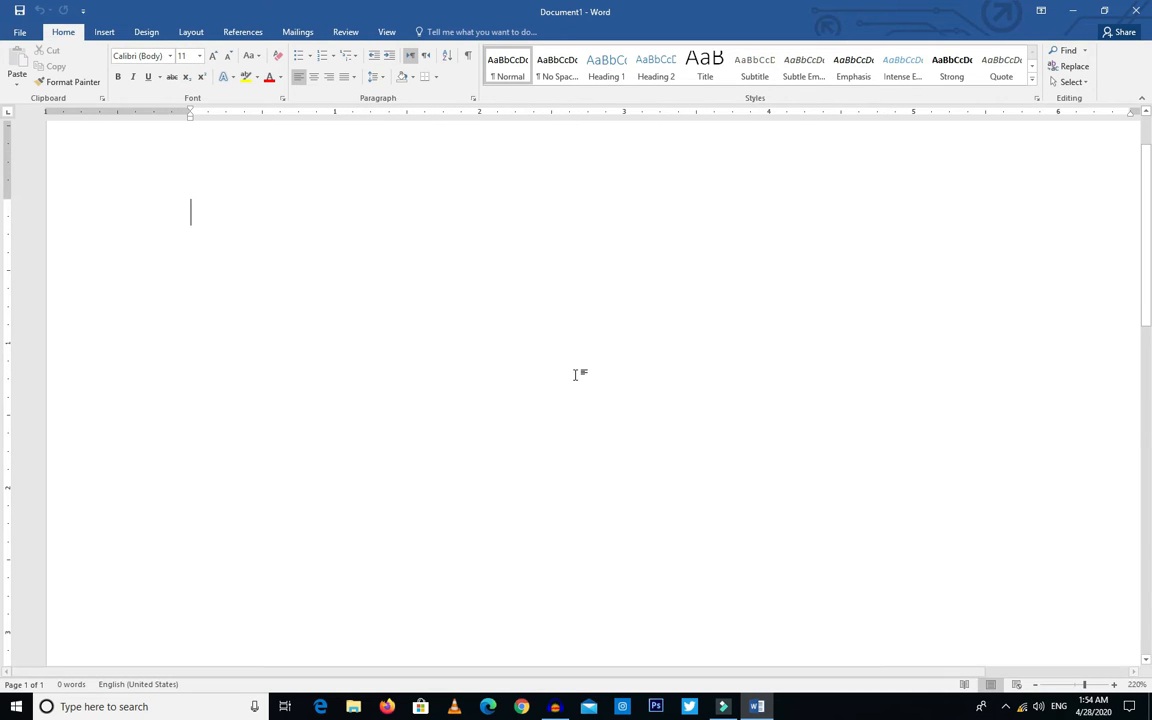
scroll(576, 377, "down", 13)
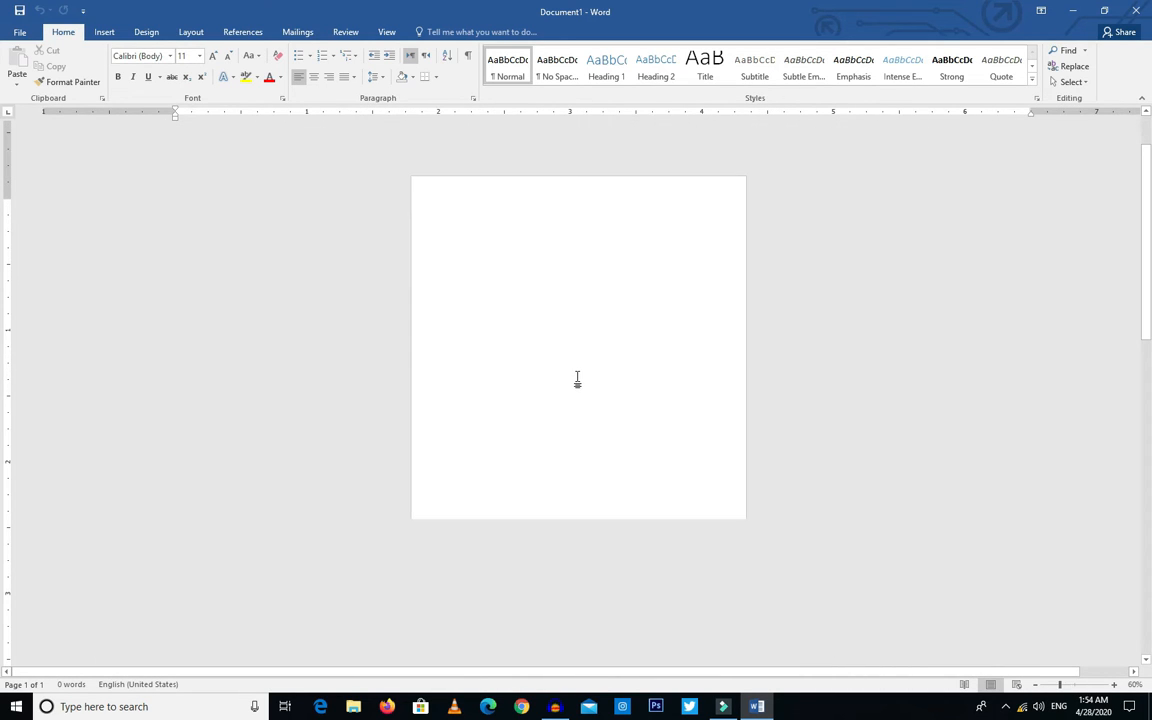
scroll(577, 380, "up", 3)
scroll(578, 381, "up", 10)
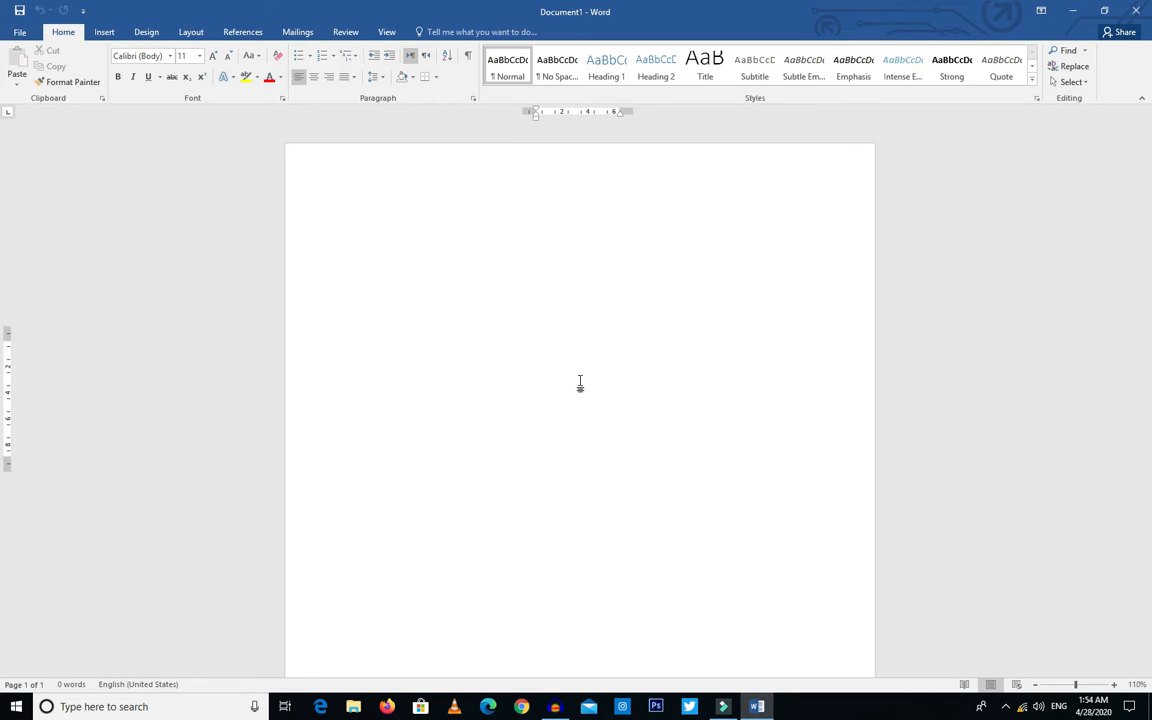
scroll(580, 384, "up", 1)
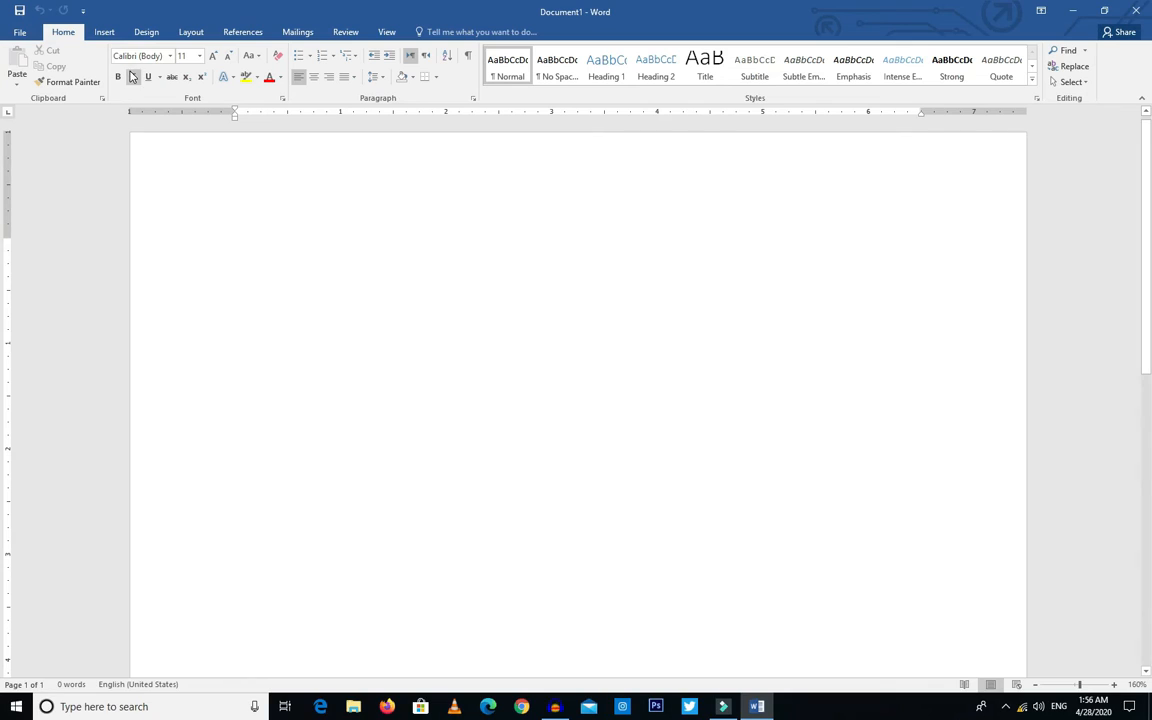
scroll(256, 293, "up", 7)
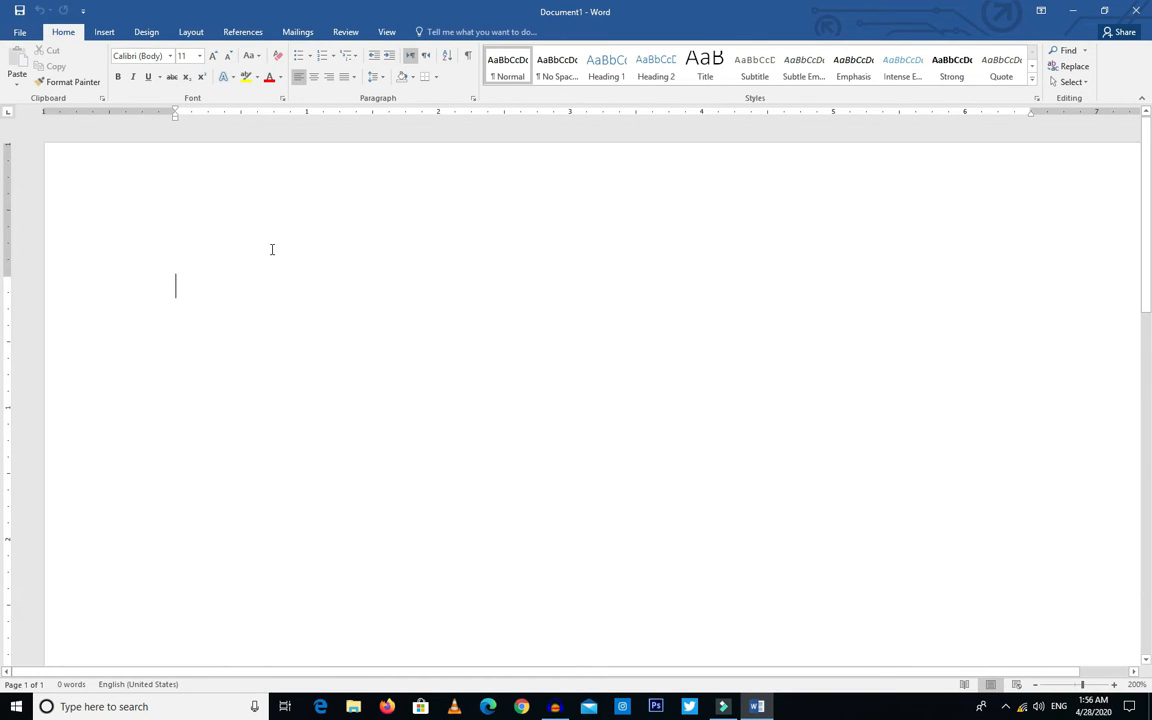
Step: Enter the word "Pakistan" as the first line of the document
type("Pakistan")
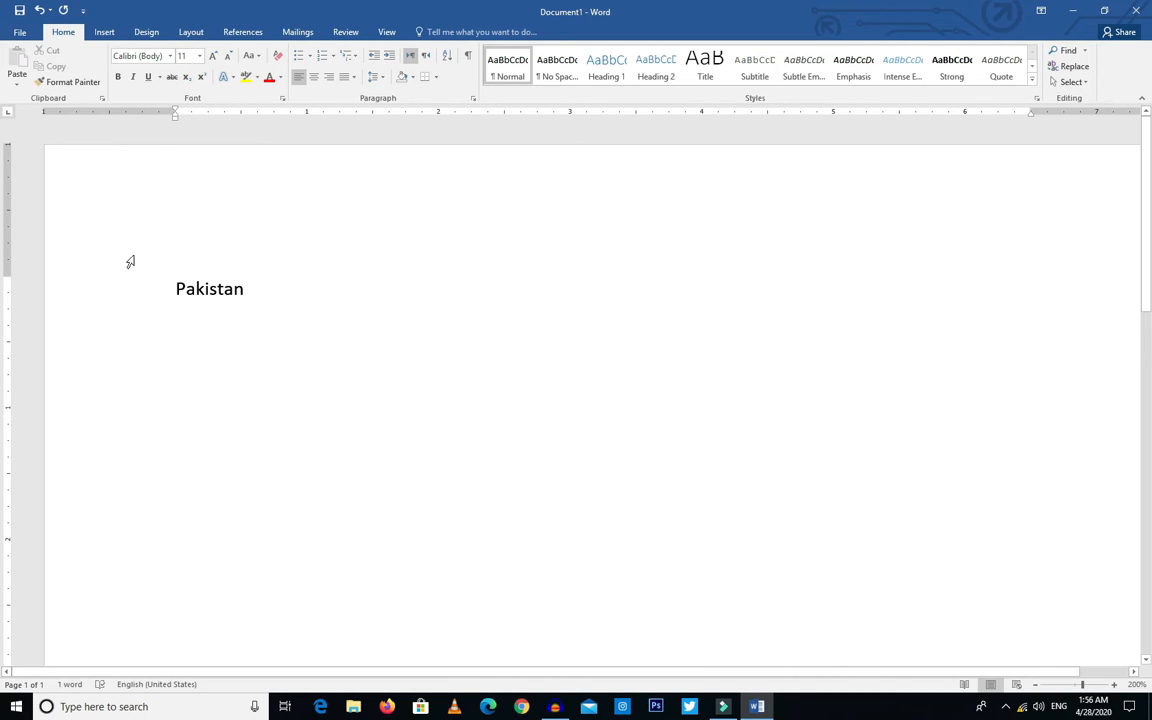
left_click(150, 294)
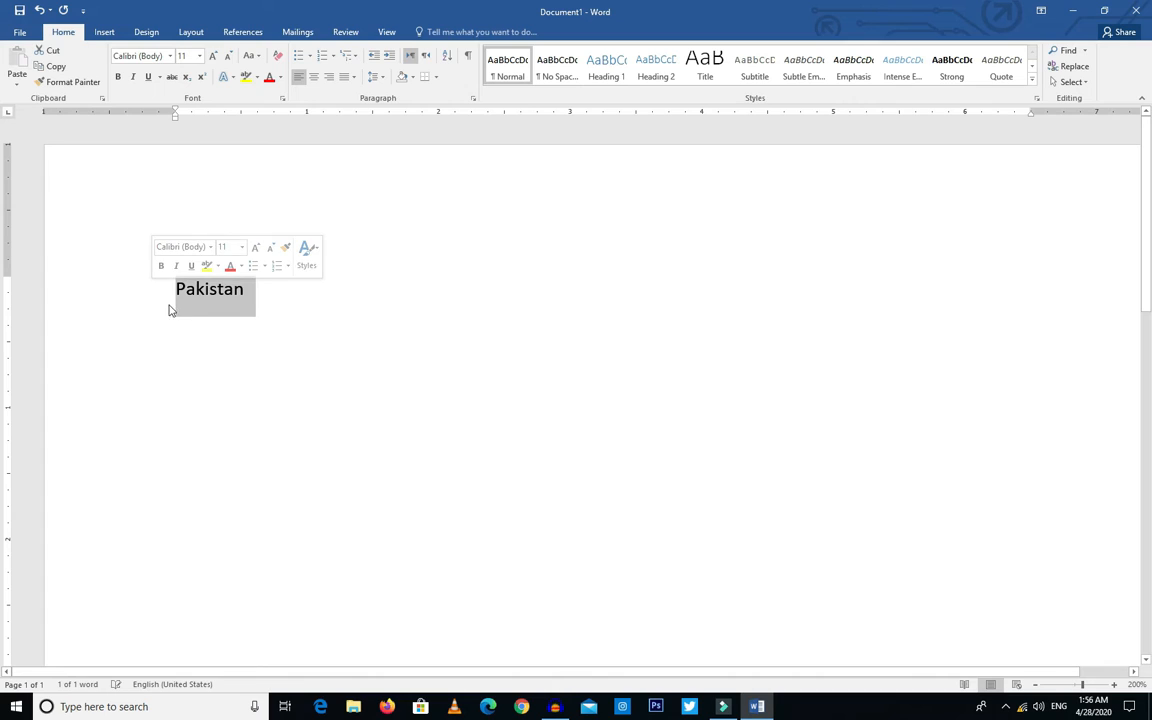
left_click(263, 305)
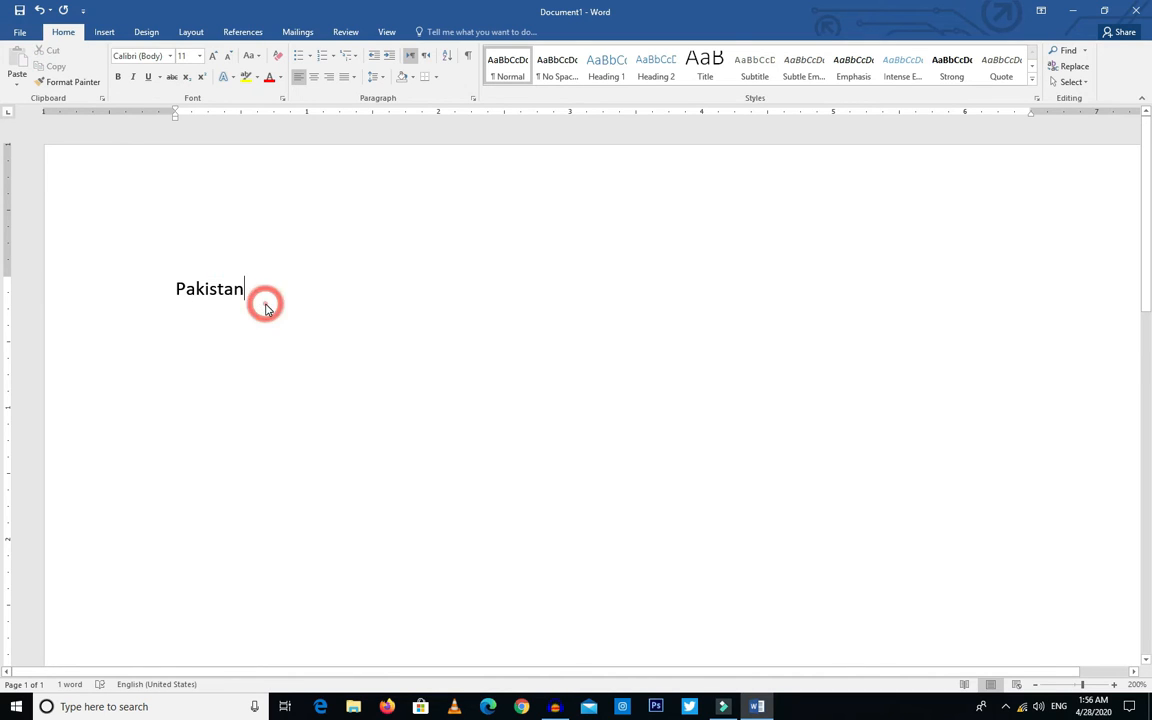
Step: Generate one paragraph of sample text on a new line below "Pakistan" with =rand(1)
key("Return")
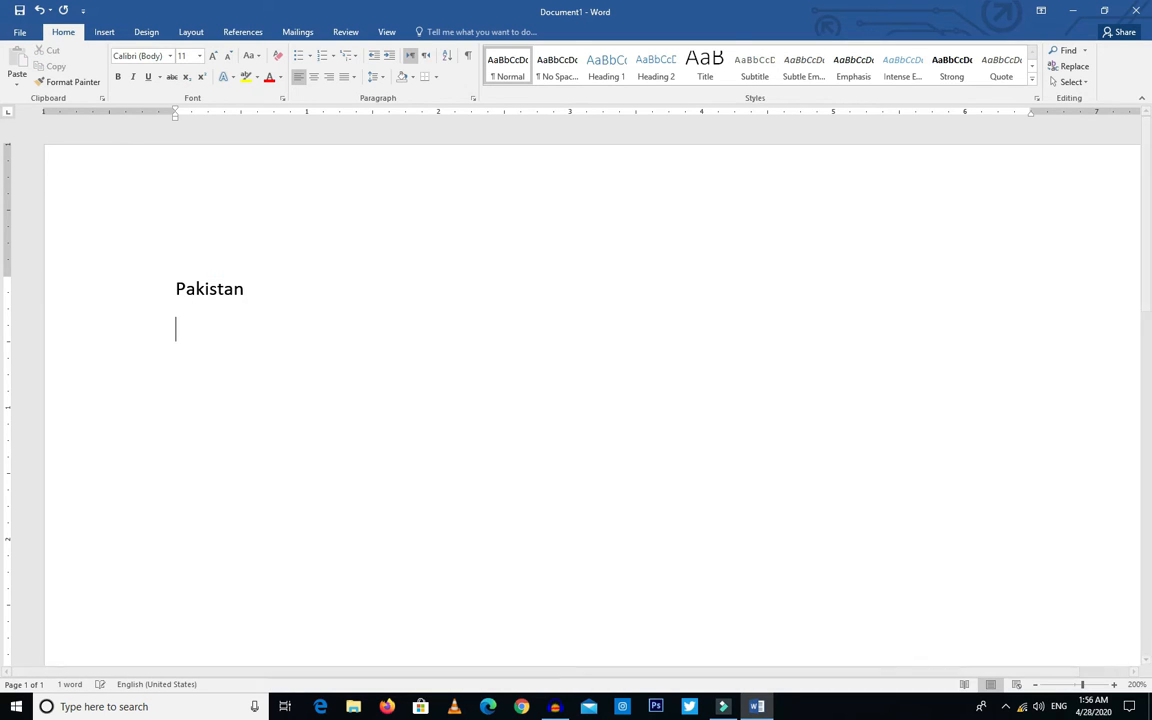
type("=")
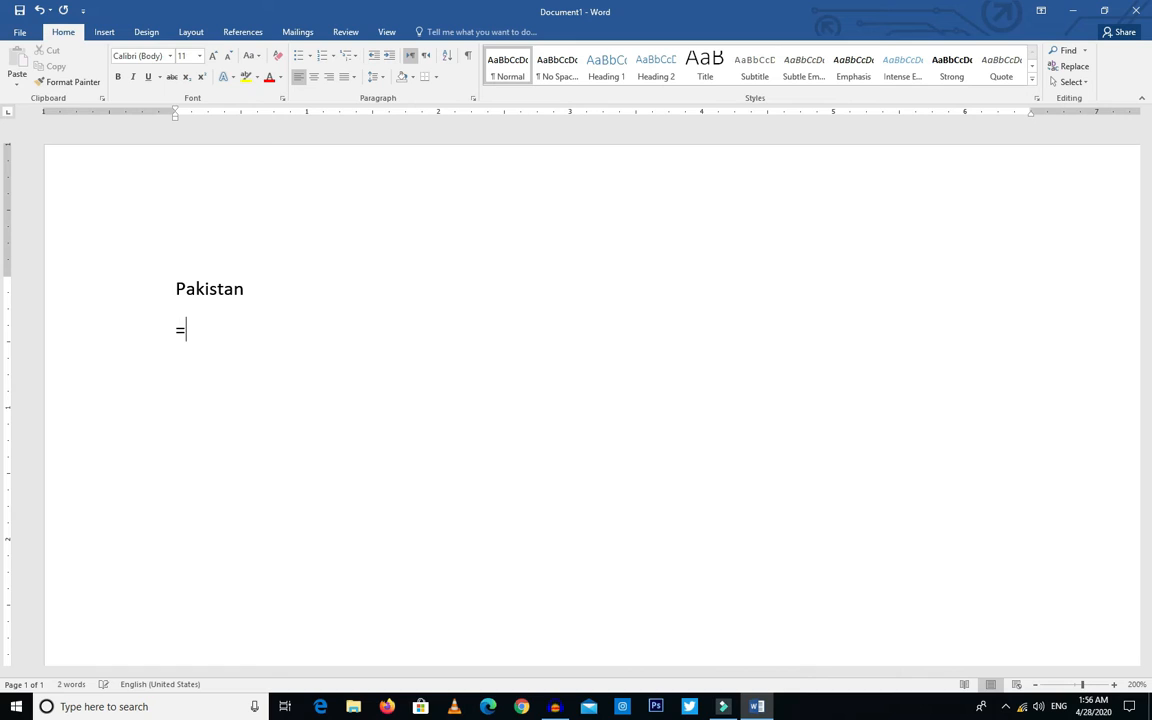
type("rand(1)")
key("Return")
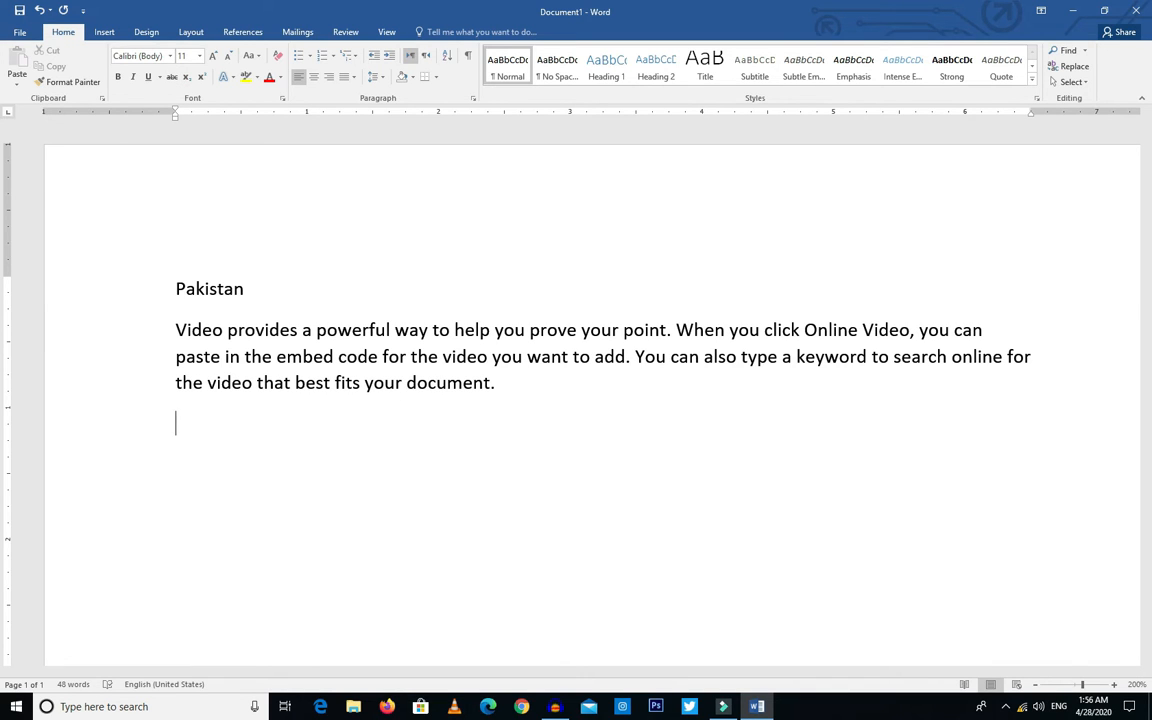
scroll(584, 375, "down", 1)
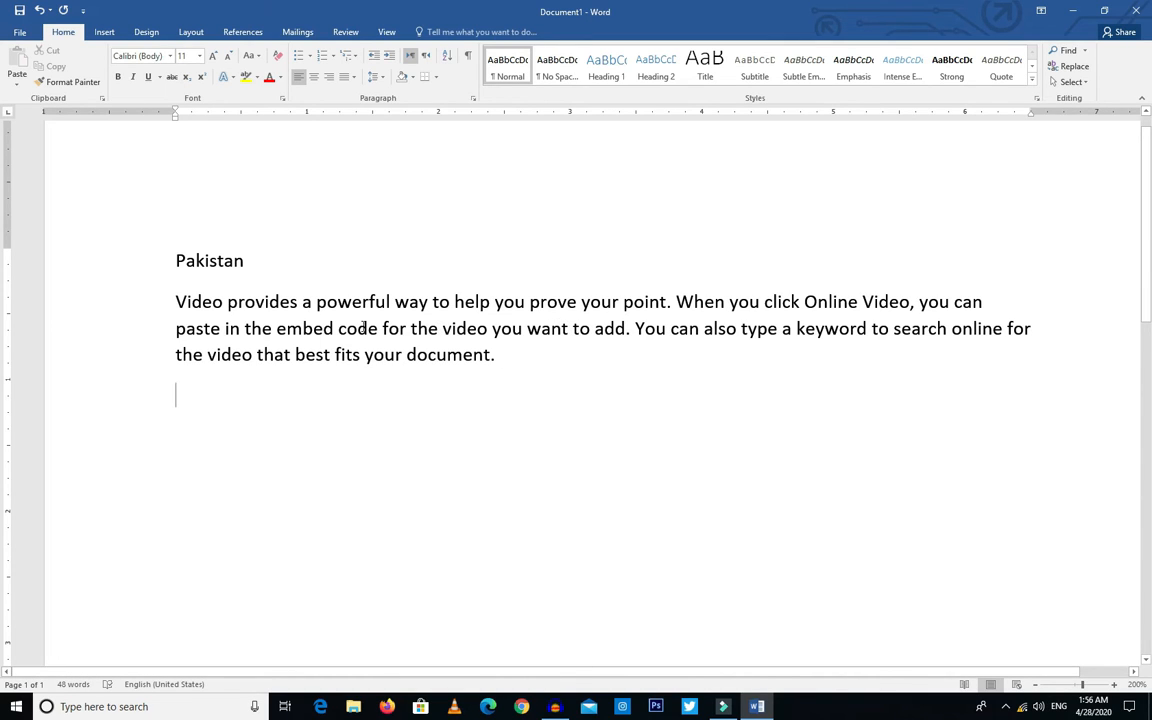
Step: Select the "Pakistan" line and set its font size first to 36 and finally to 72
left_click(264, 298)
left_click(150, 264)
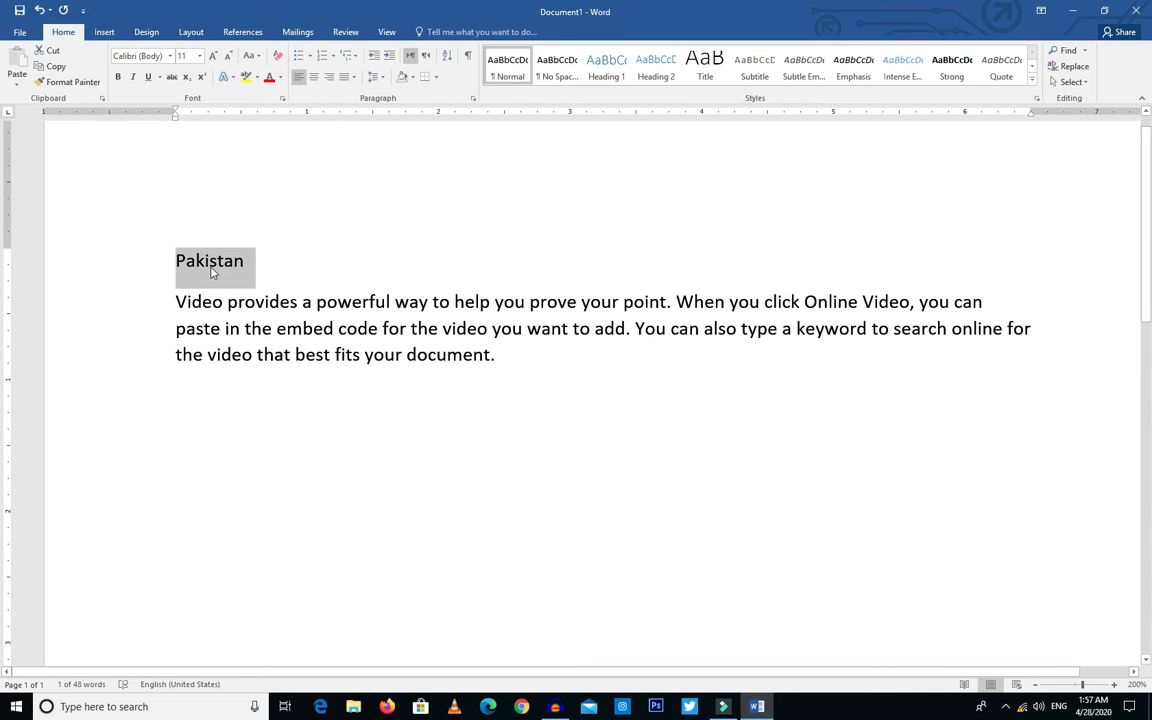
left_click(199, 56)
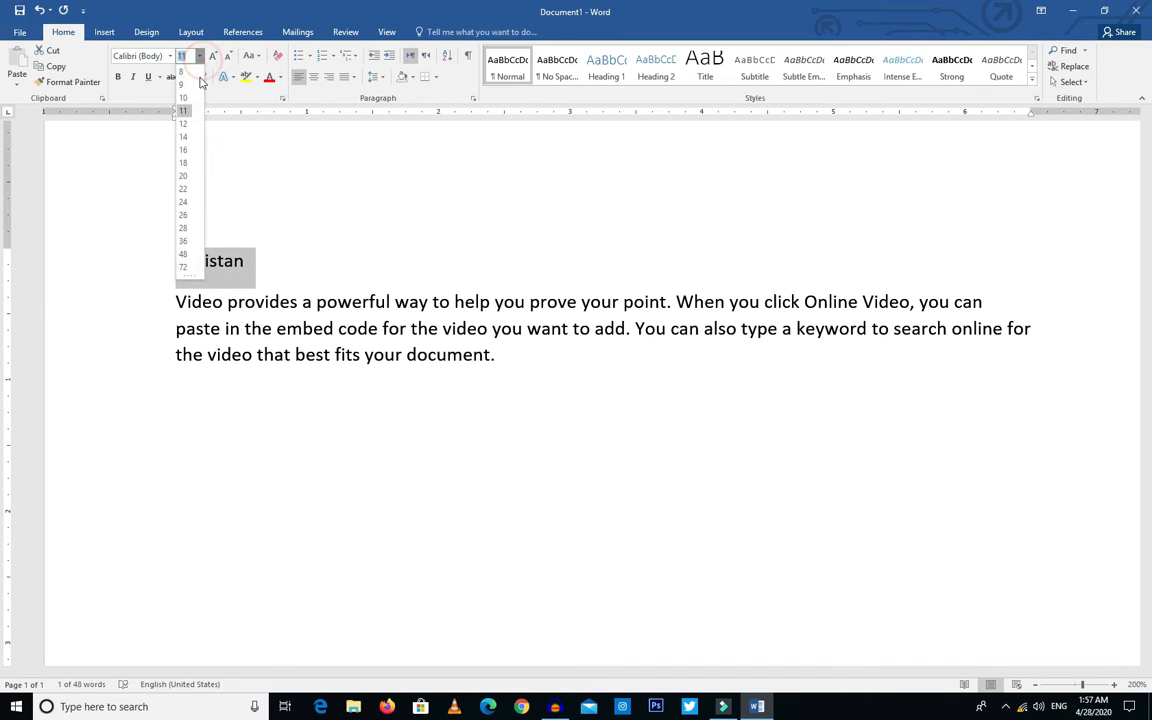
left_click(183, 240)
left_click(199, 56)
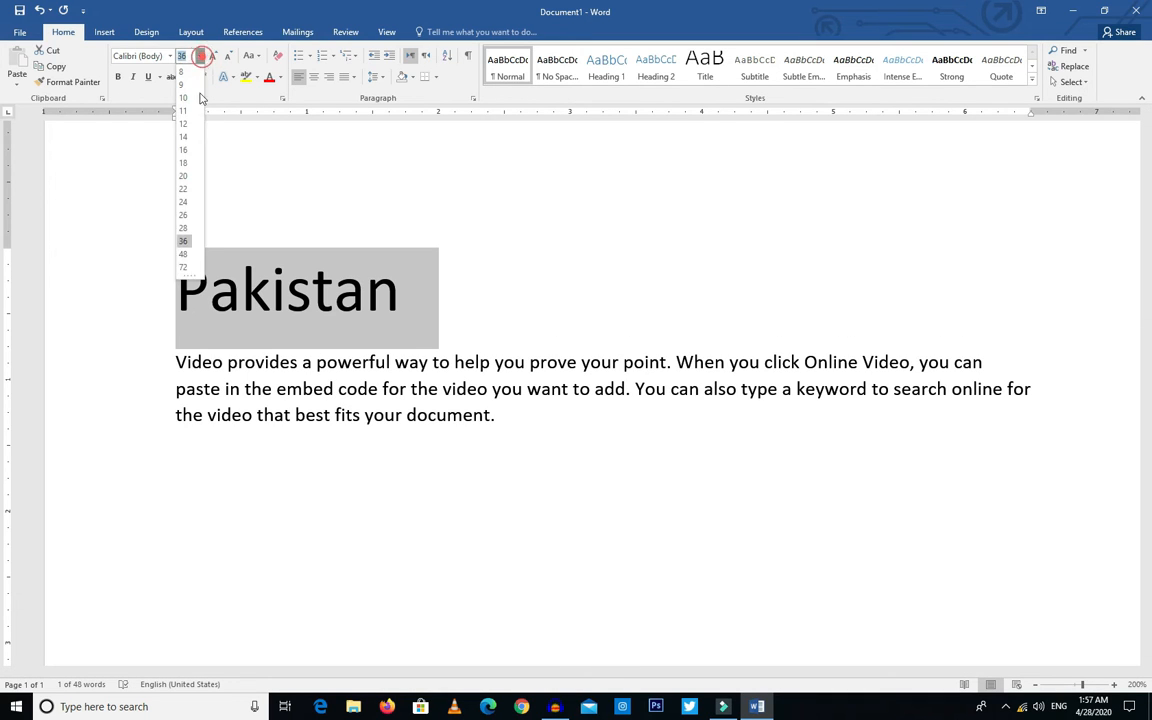
left_click(180, 262)
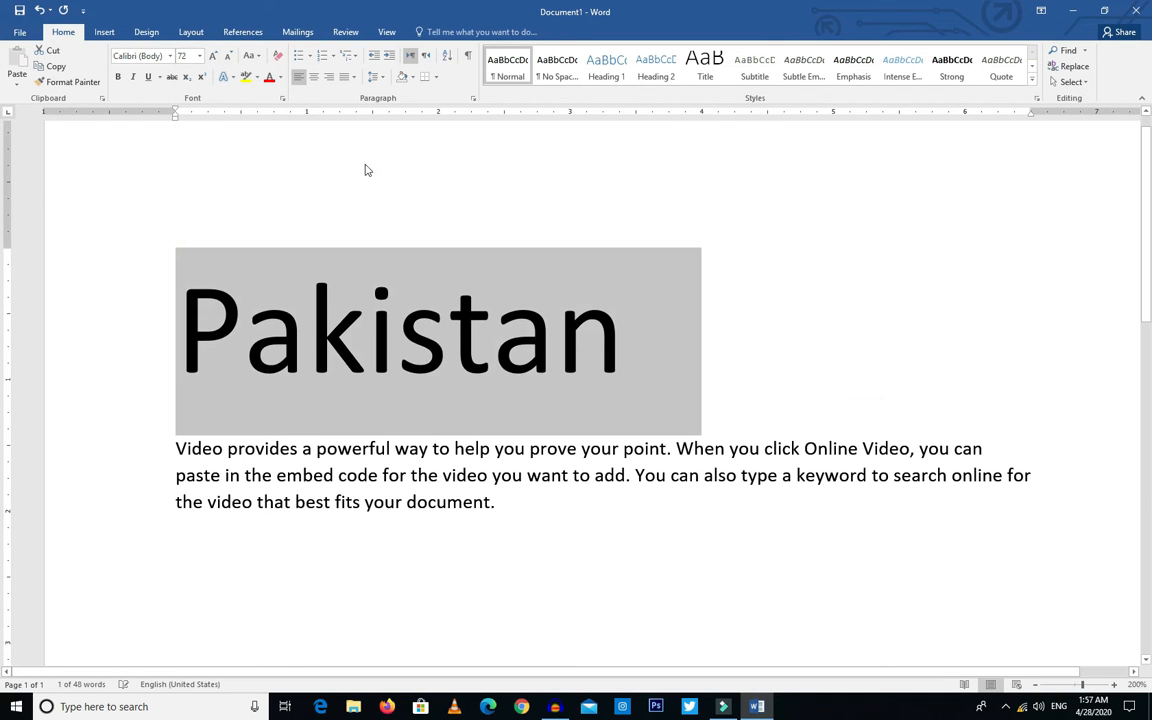
Step: Grow and shrink the "Pakistan" heading's font size in steps, ending back at 72
left_click(213, 57)
left_click(213, 57)
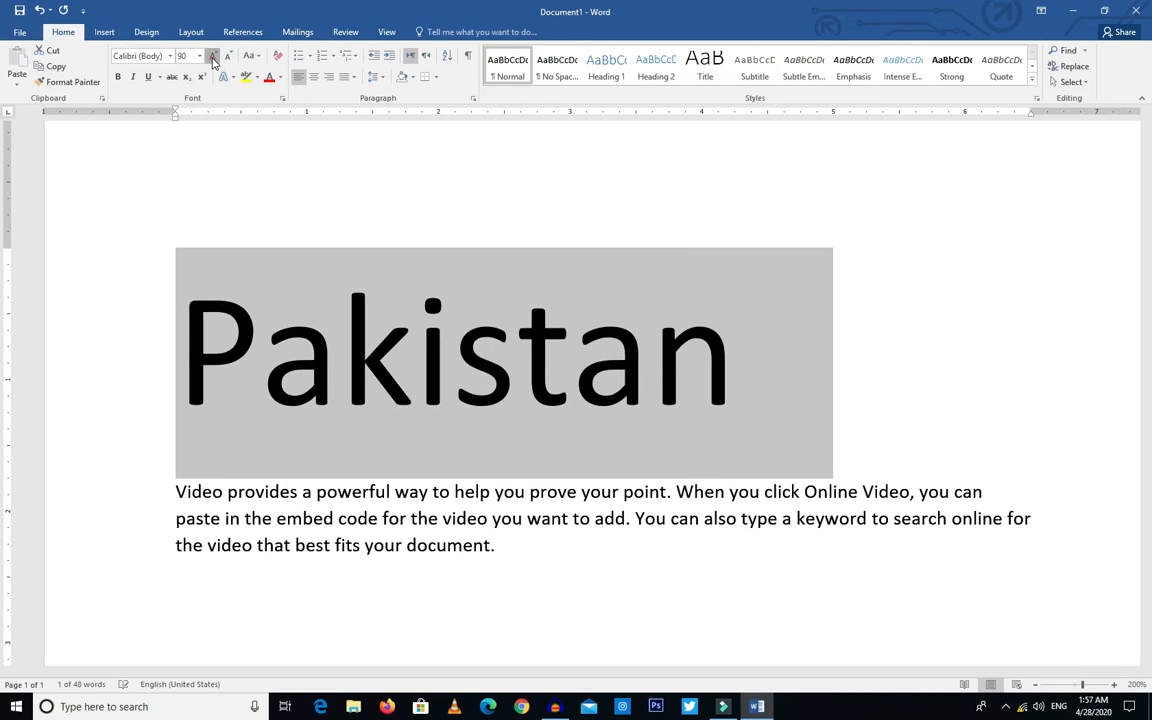
left_click(213, 57)
left_click(228, 58)
left_click(228, 57)
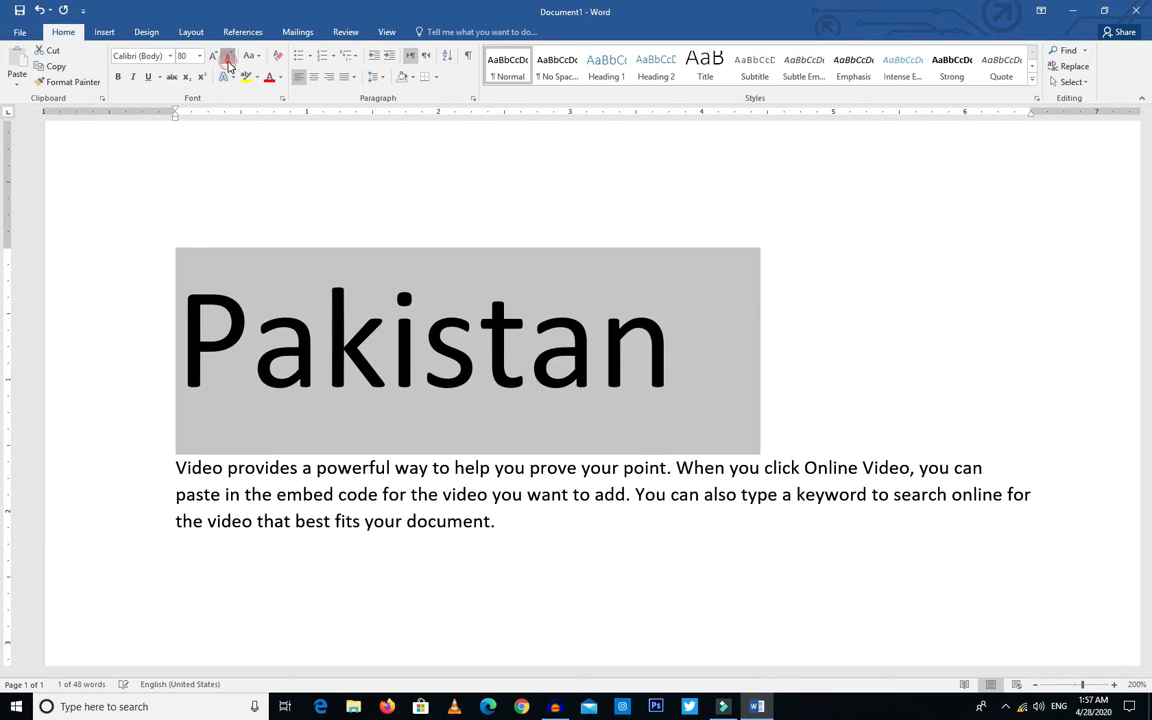
left_click(228, 57)
left_click(228, 57)
left_click(228, 57)
left_click(213, 57)
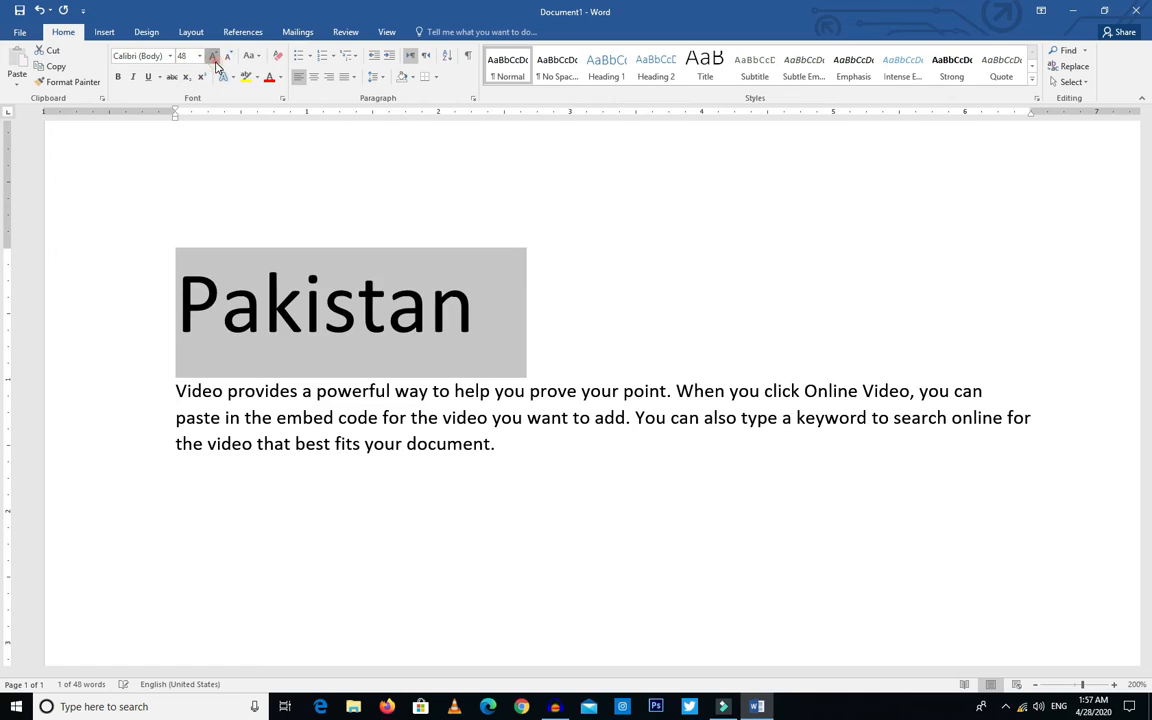
left_click(213, 57)
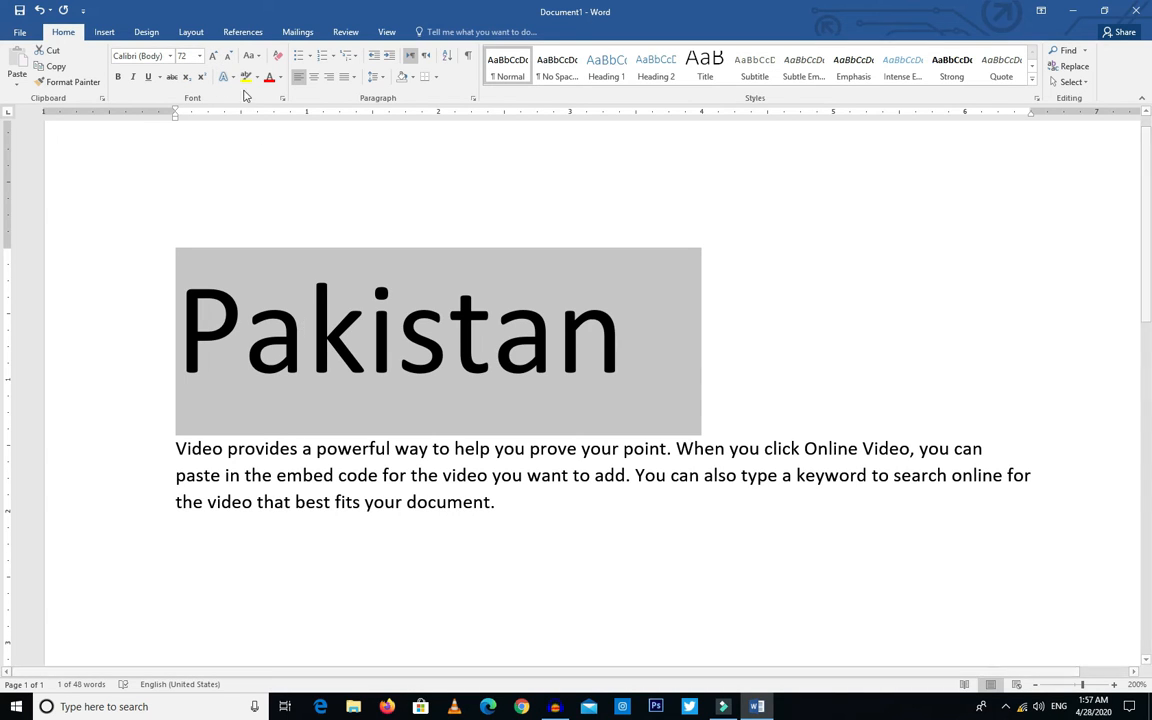
Step: Shrink the "Pakistan" heading's font size stepwise to 28 and enlarge it again to 48
left_click(229, 57)
left_click(229, 57)
left_click(229, 57)
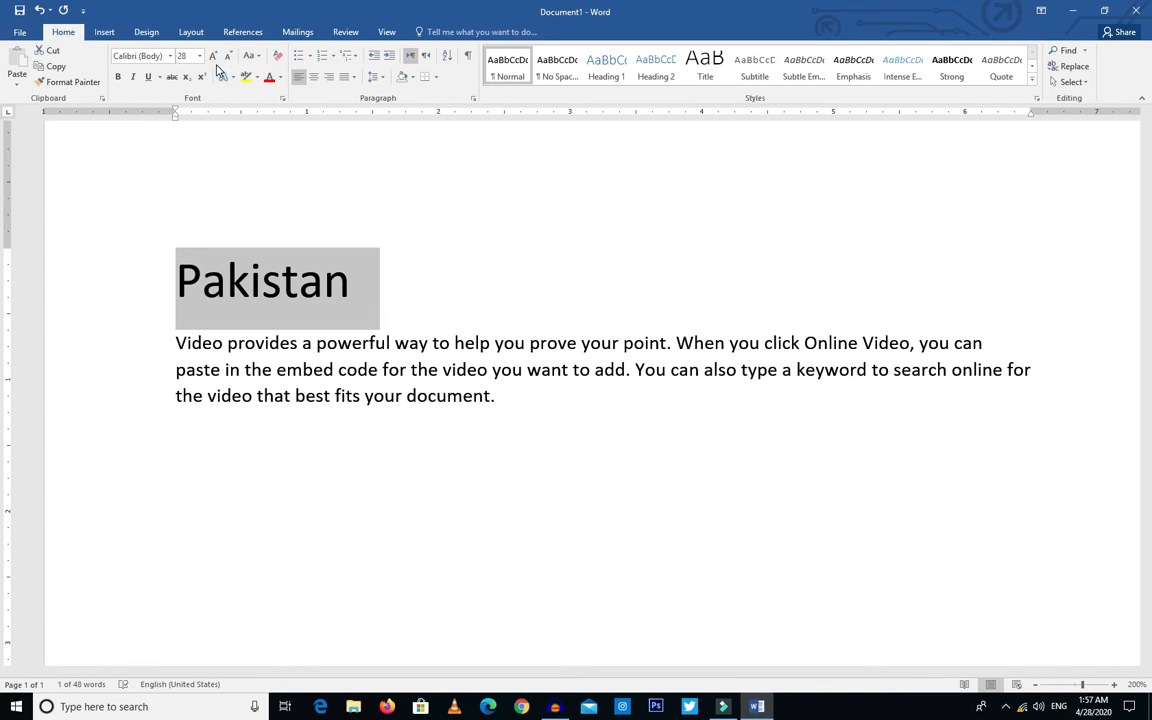
left_click(213, 57)
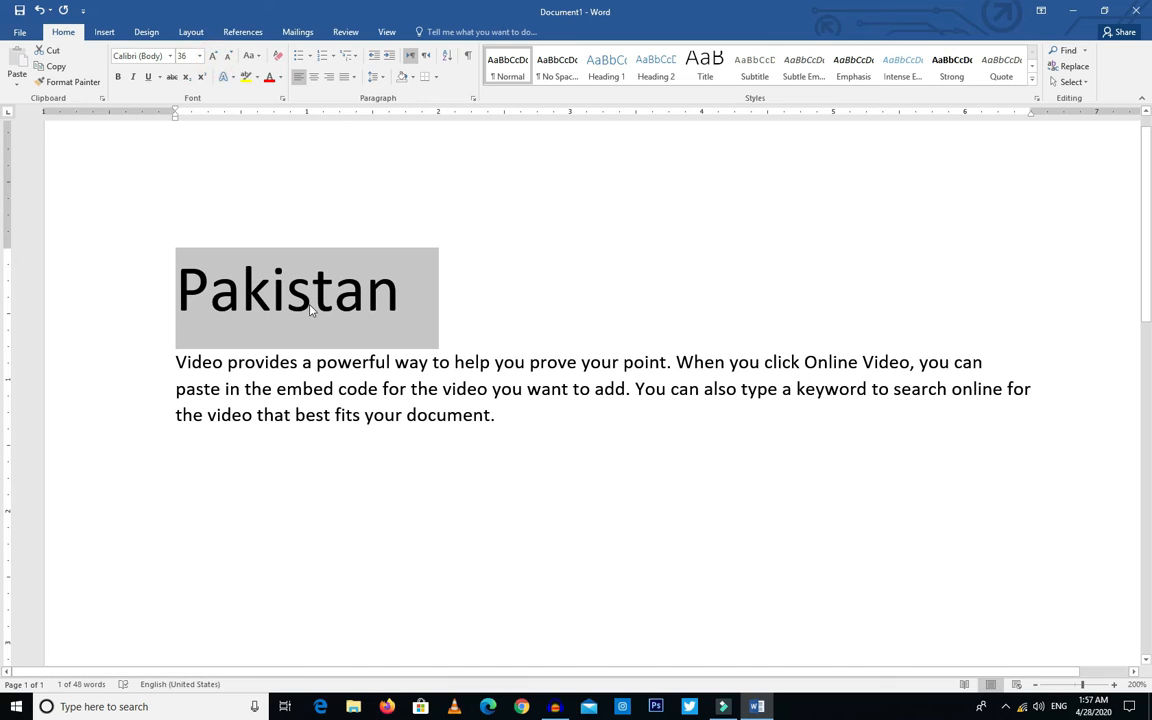
left_click(213, 57)
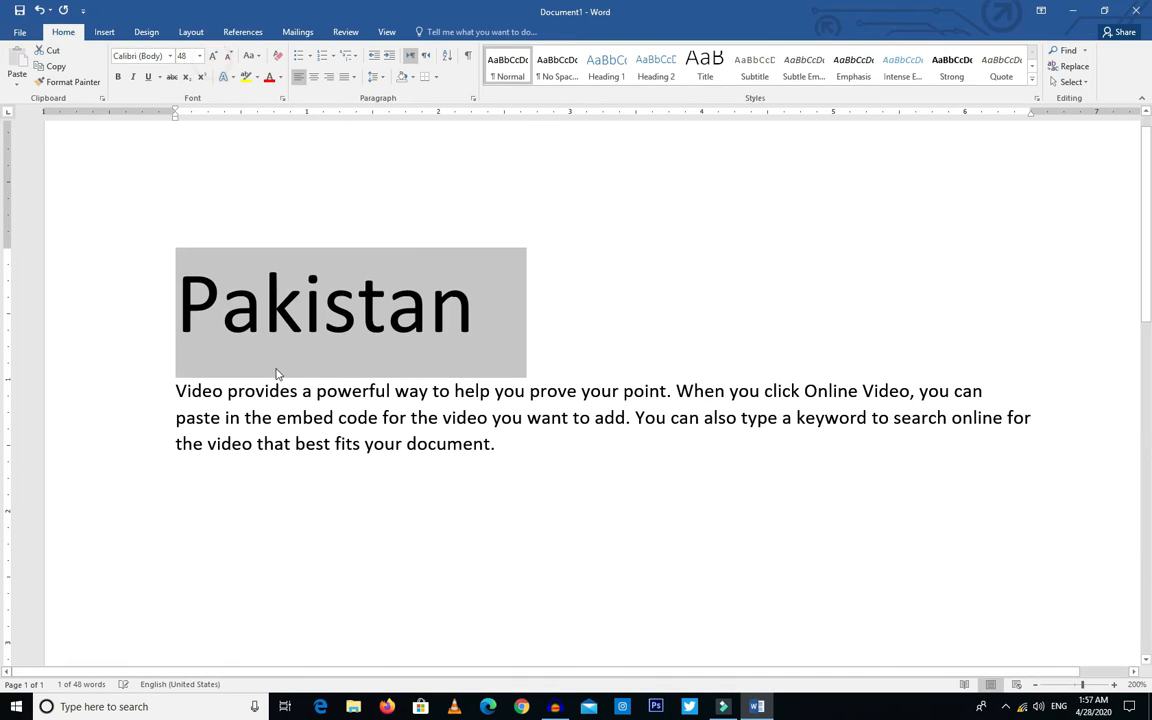
Step: Reselect the "Pakistan" heading and change its font to Action Force
left_click(326, 313)
double_click(325, 315)
left_click(334, 350)
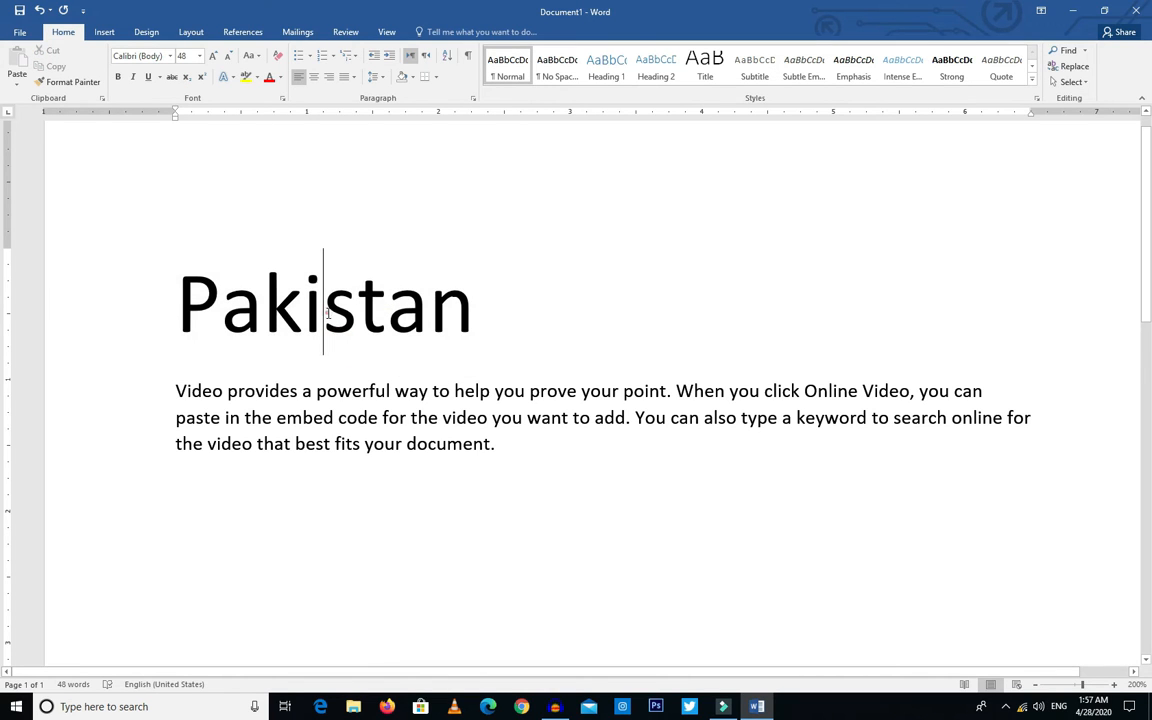
double_click(334, 350)
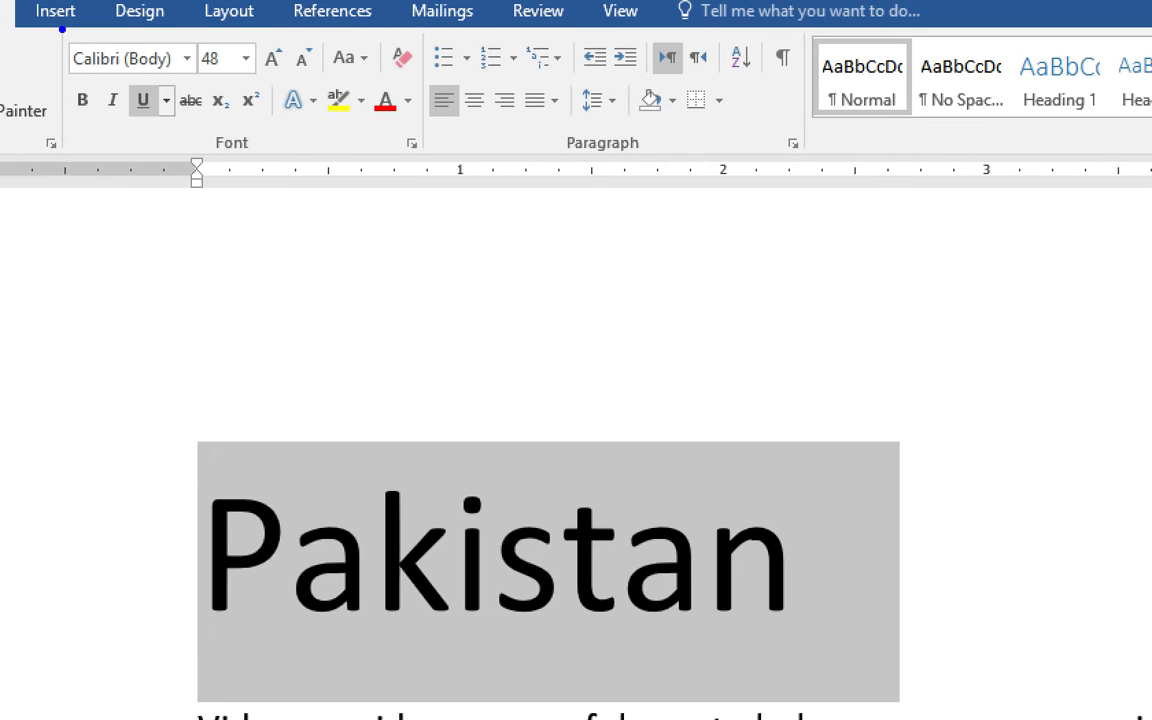
mouse_move(62, 29)
left_mouse_down()
mouse_move(126, 112)
mouse_move(212, 90)
left_mouse_up()
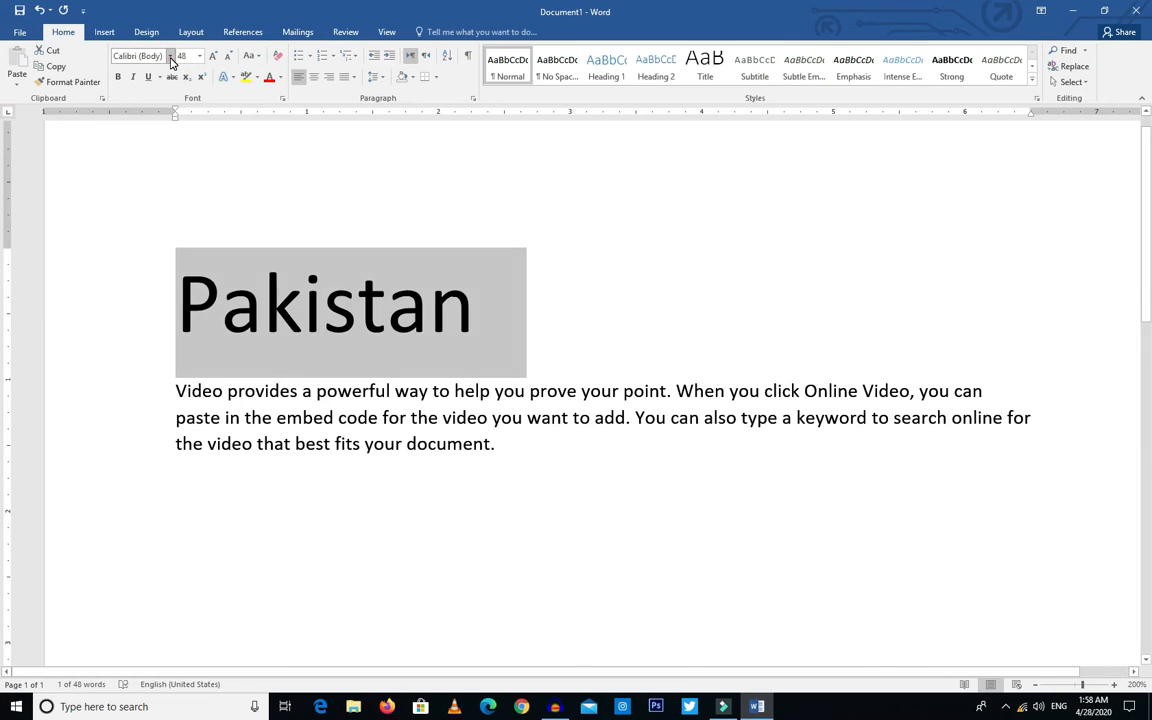
left_click(189, 66)
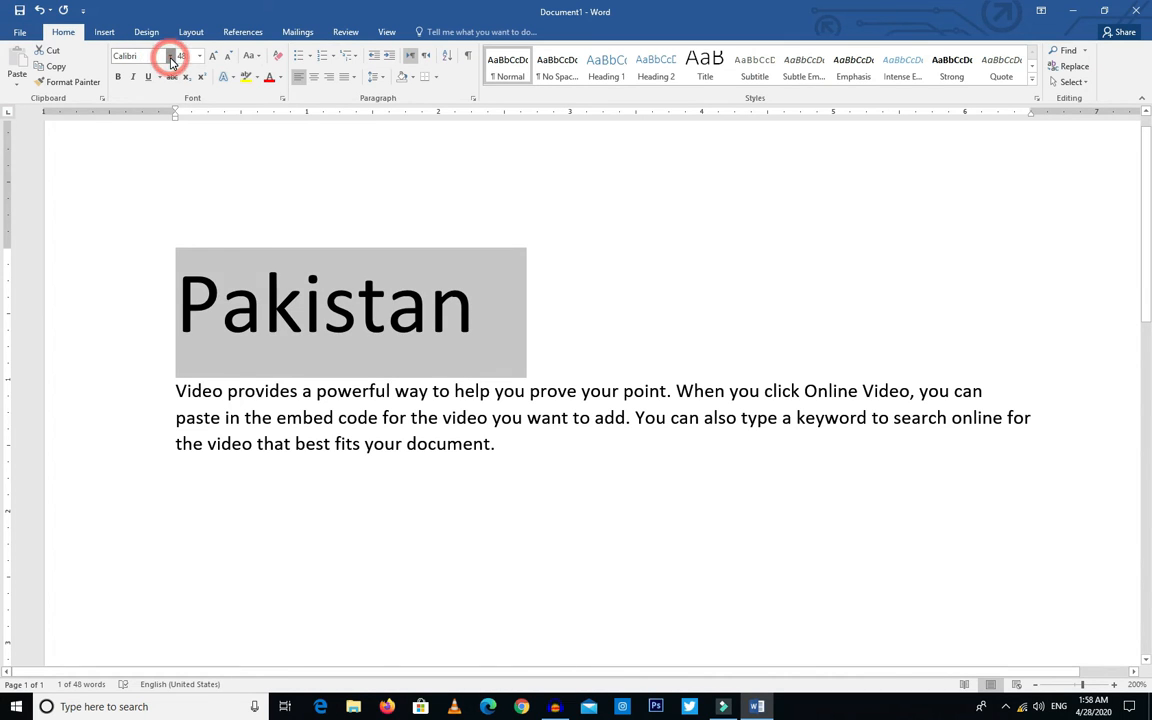
left_click(172, 186)
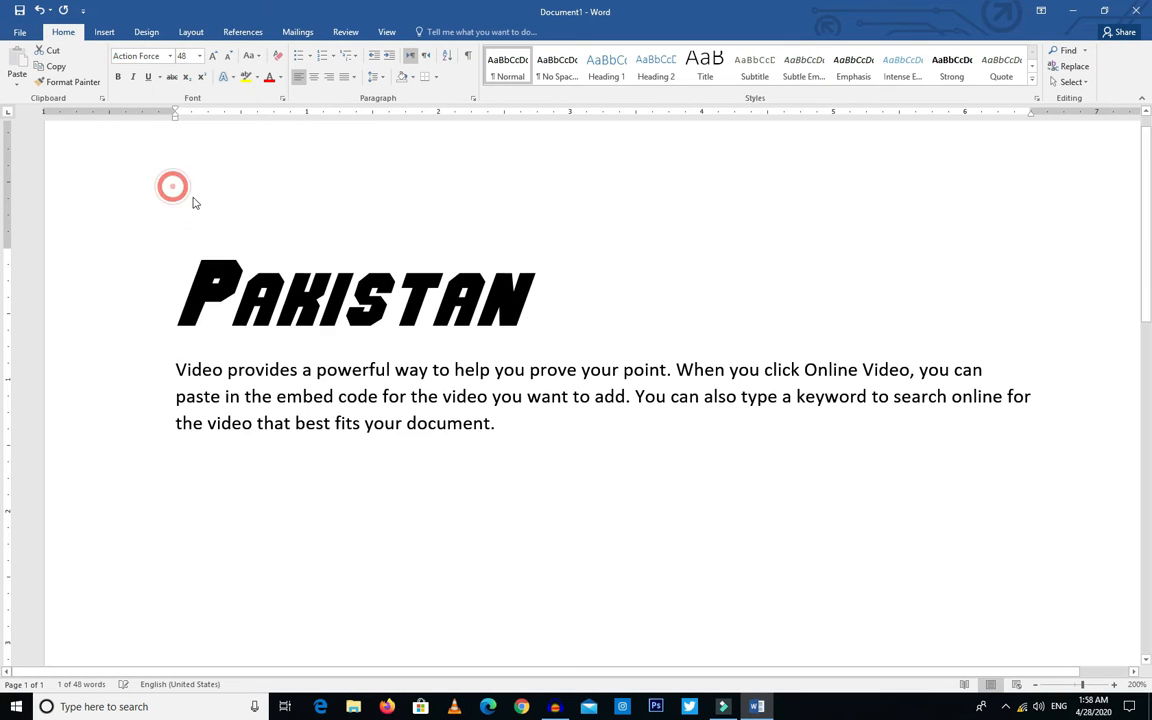
Step: Try Times New Roman on the "Pakistan" heading and replace it with the Adventure font
left_click(171, 56)
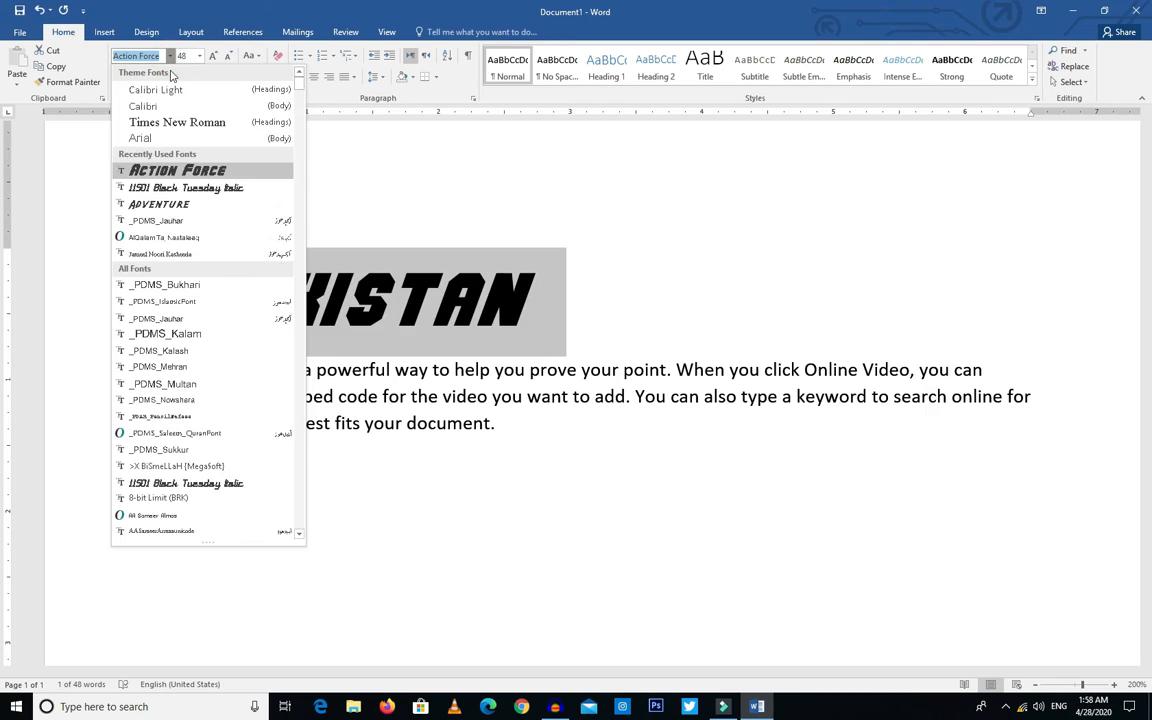
left_click(165, 120)
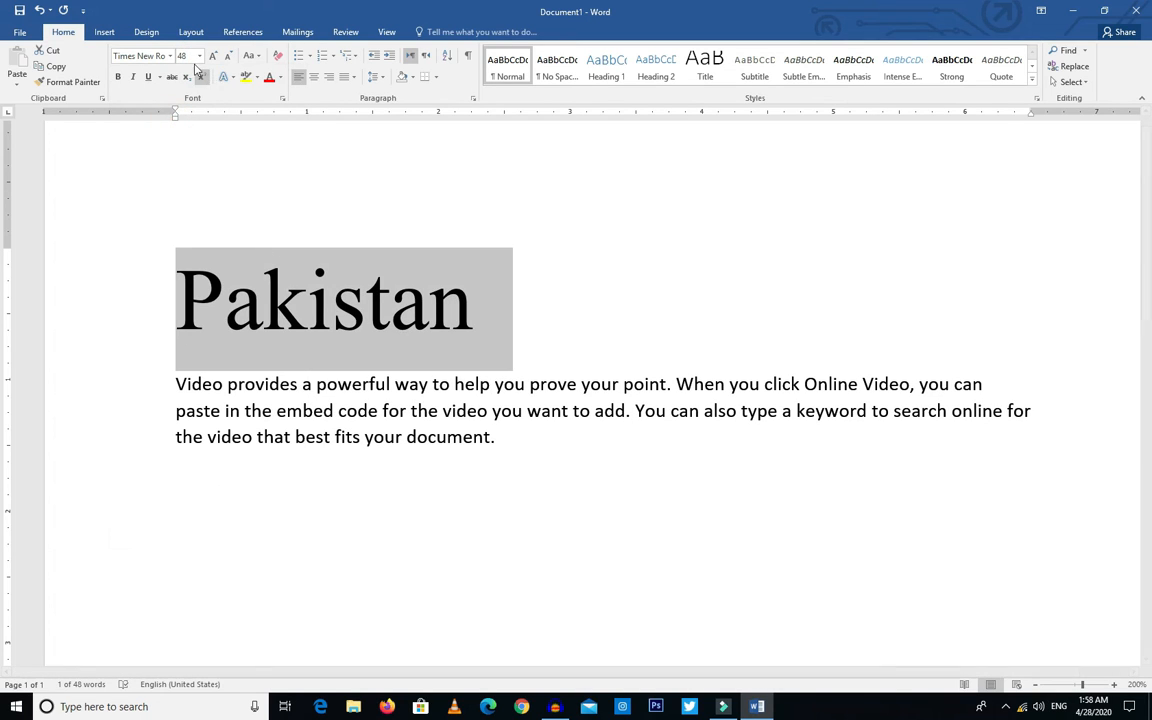
left_click(171, 56)
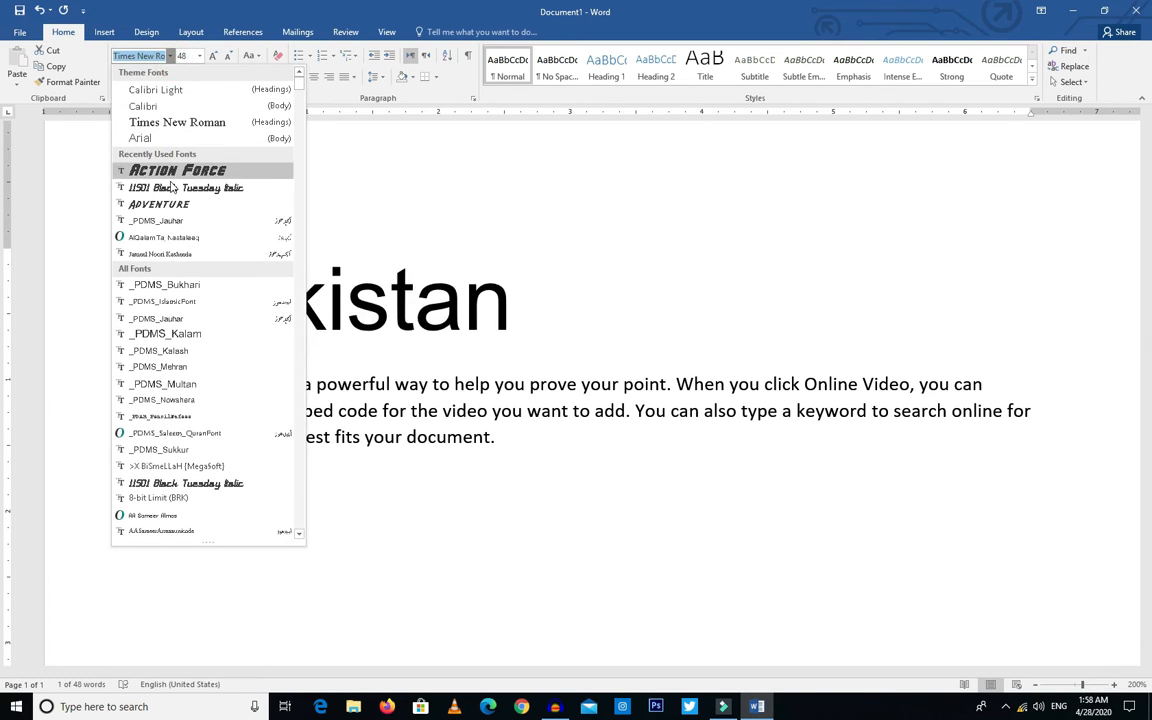
left_click(173, 203)
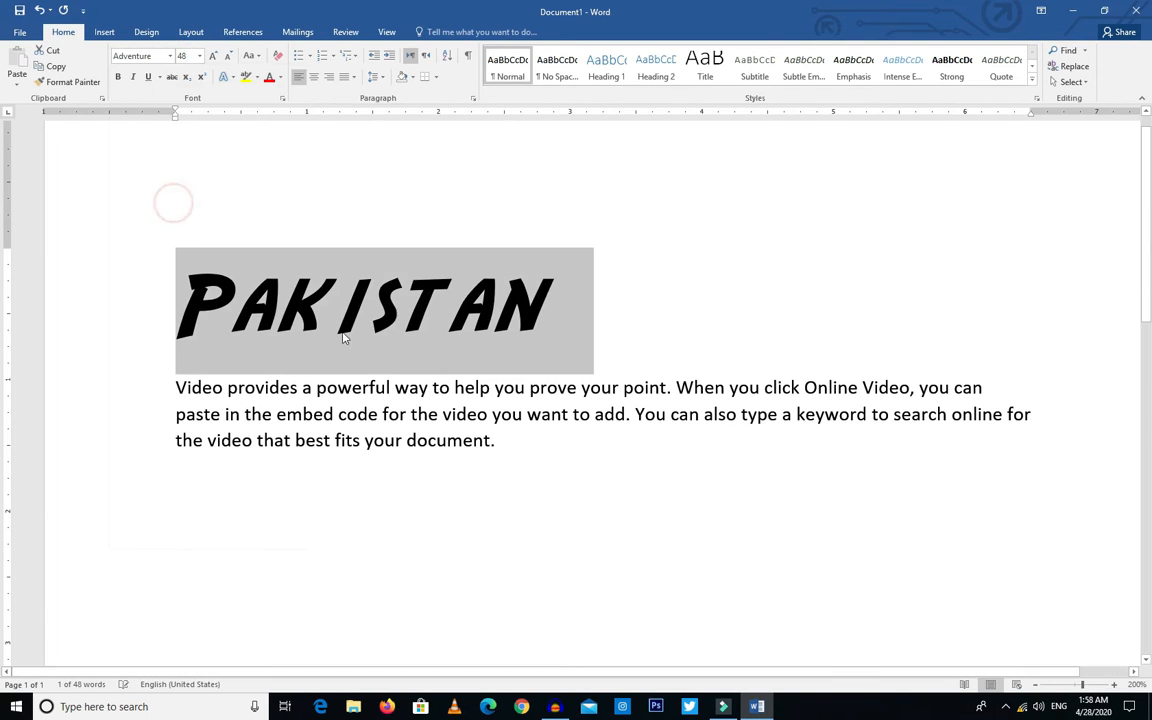
Step: Change the "Pakistan" heading's font to 11S01 Black Tuesday Italic
left_click(171, 56)
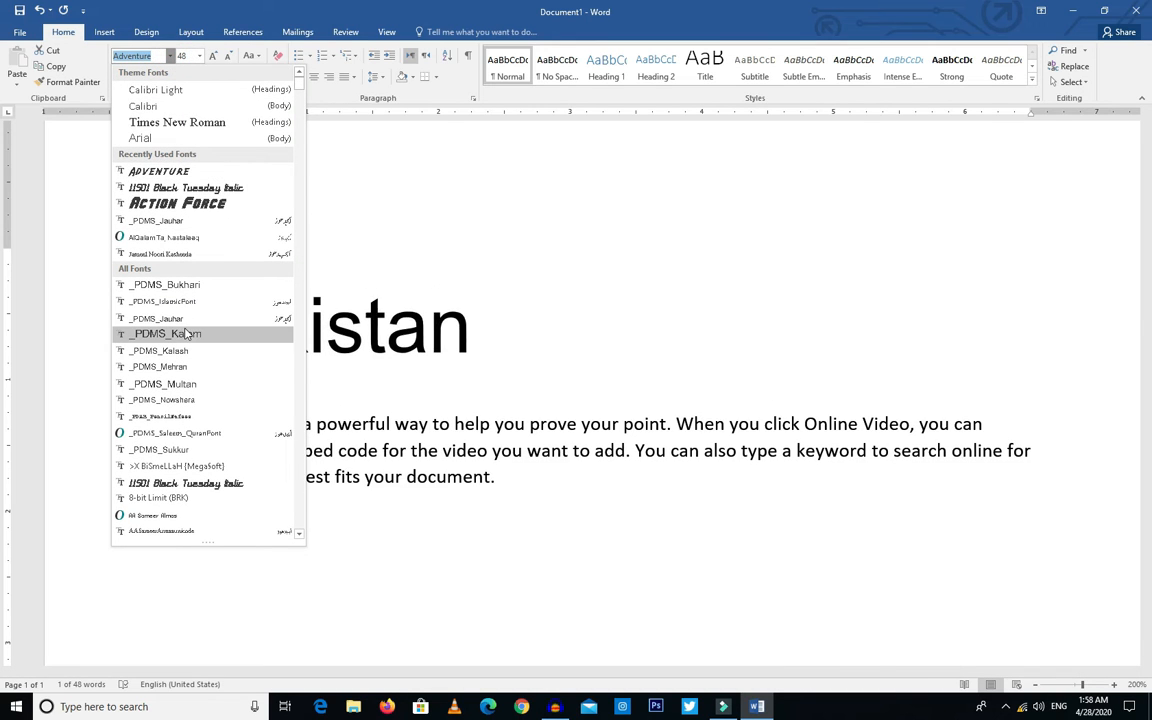
left_click(205, 484)
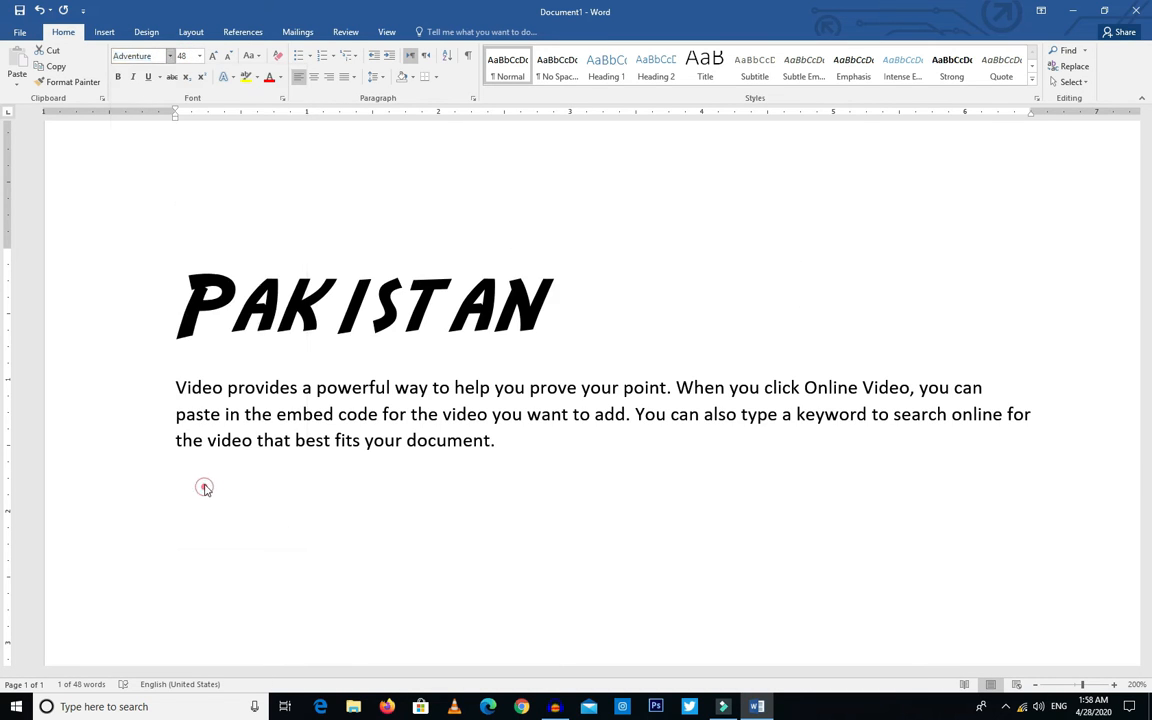
left_click(457, 355)
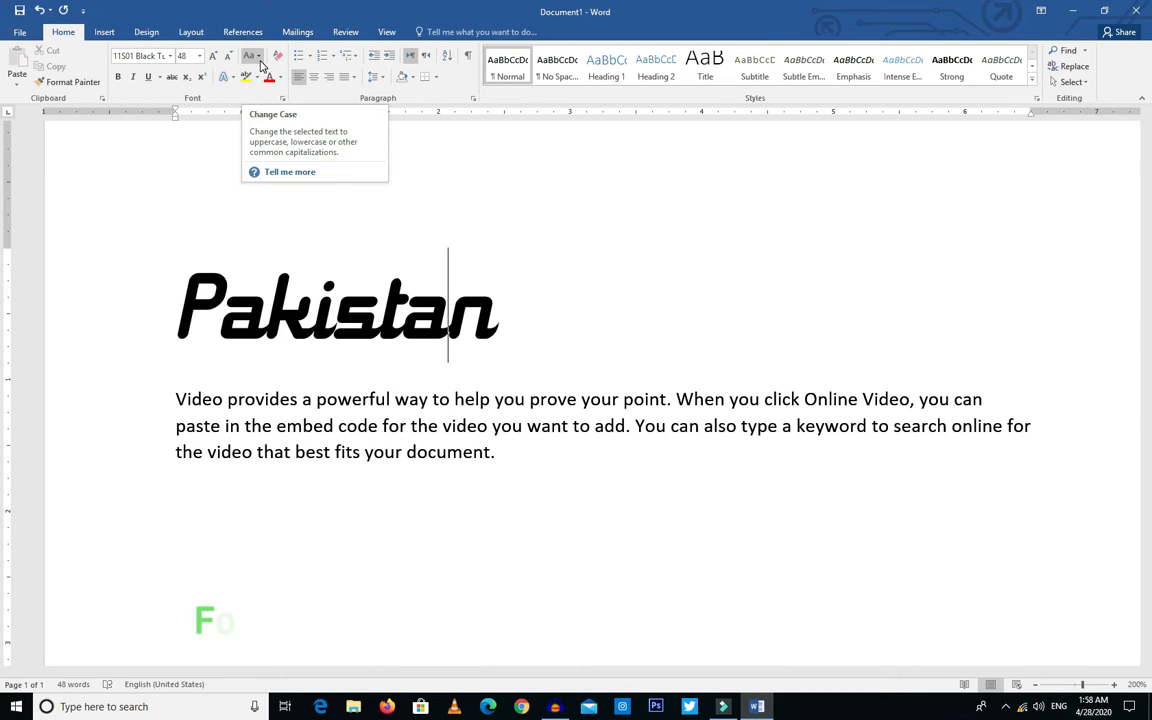
Step: Try UPPERCASE and lowercase on the body paragraph and set its letter case to Sentence case
left_click_drag(522, 469, 172, 399)
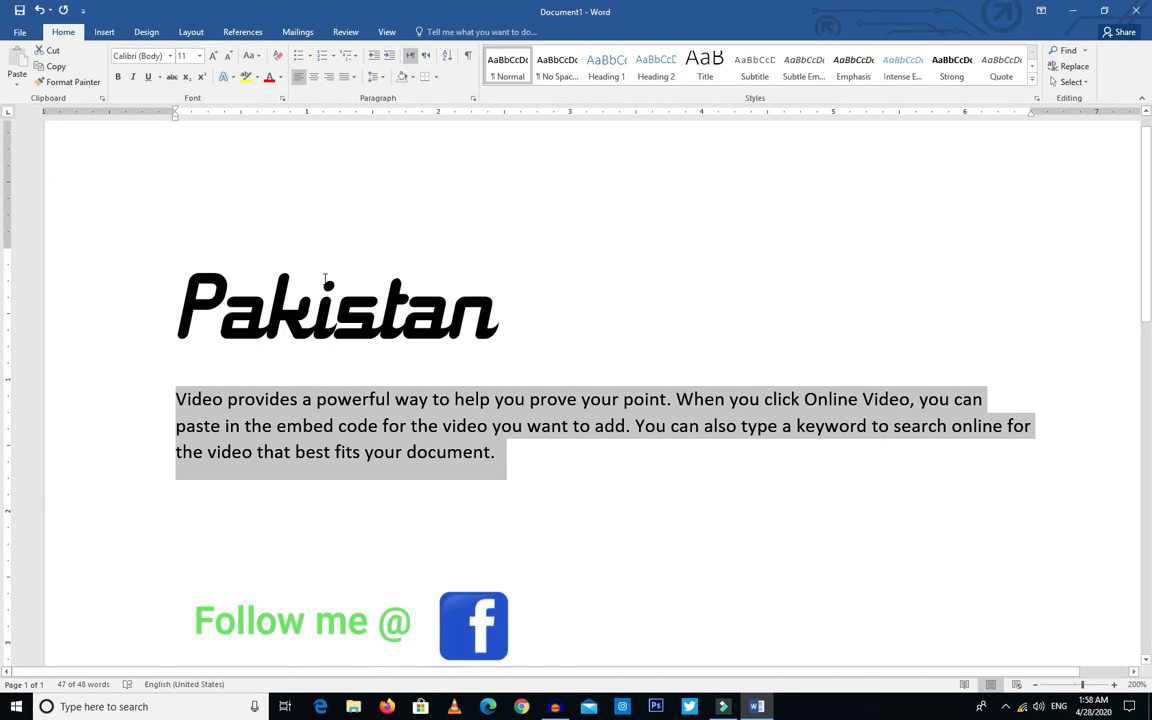
left_click(257, 60)
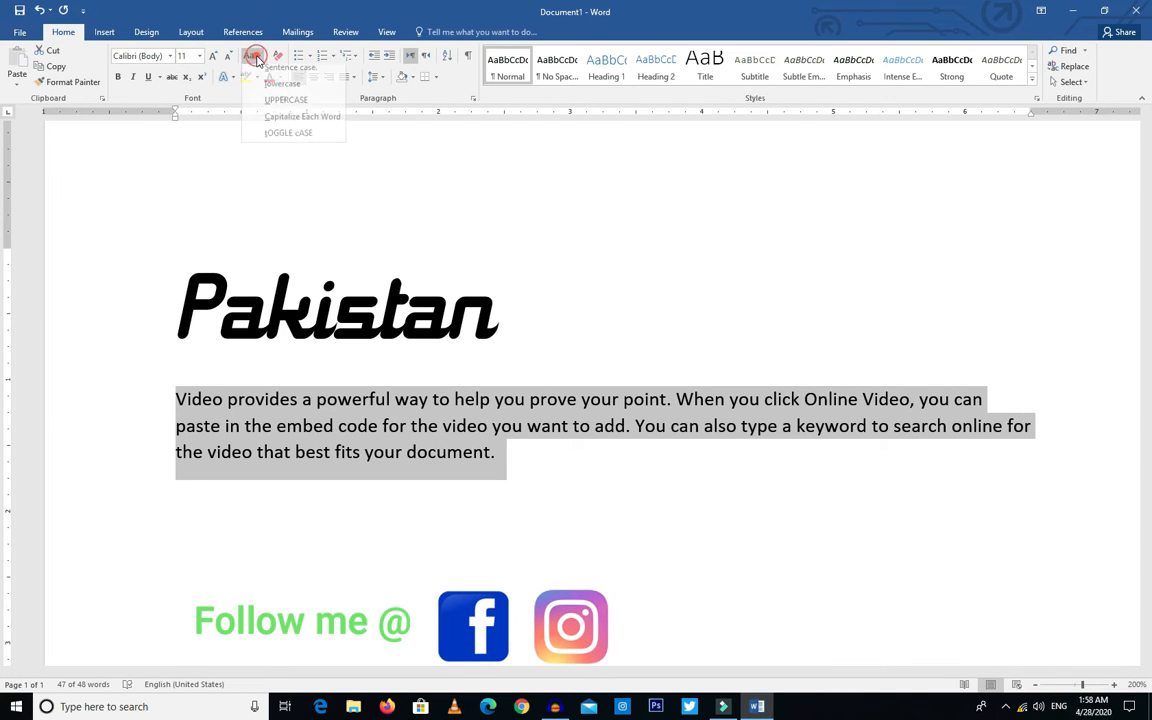
left_click(290, 106)
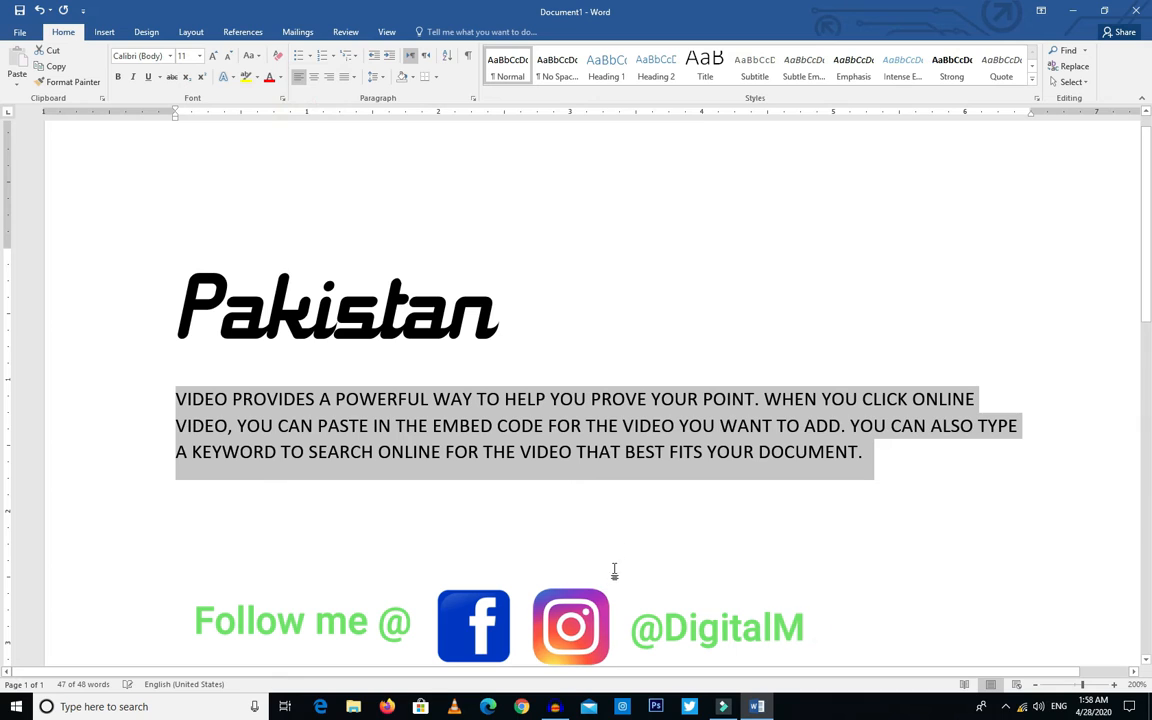
left_click(252, 60)
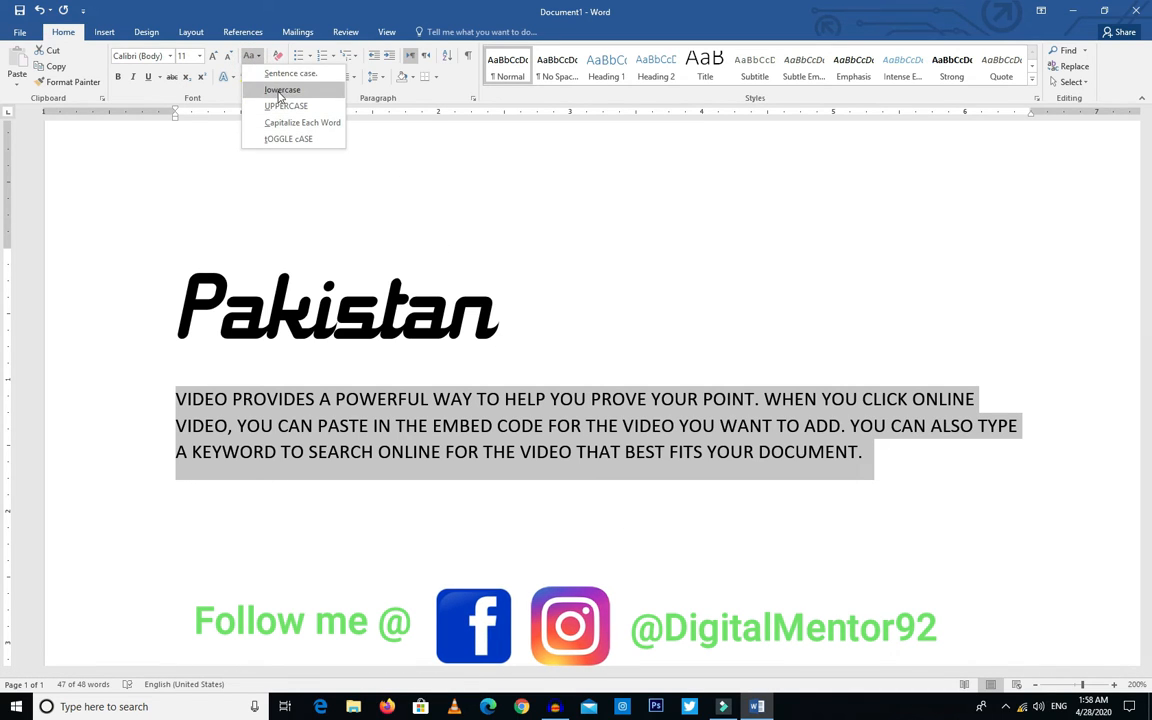
left_click(277, 91)
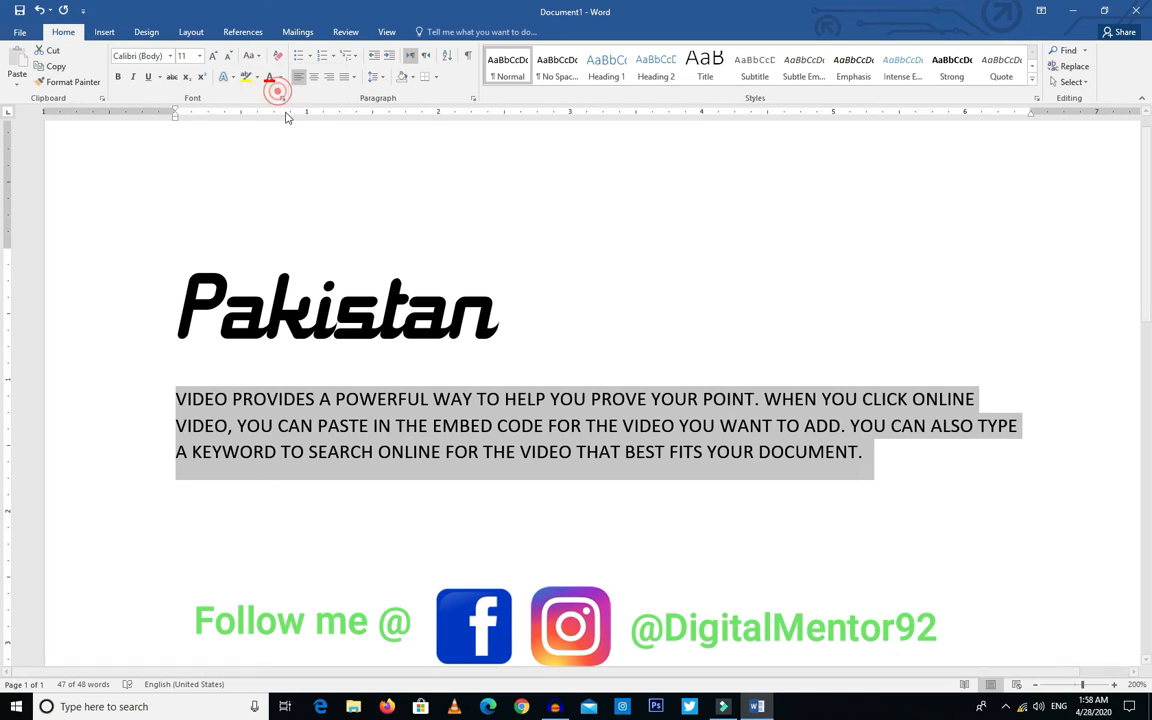
left_click(252, 58)
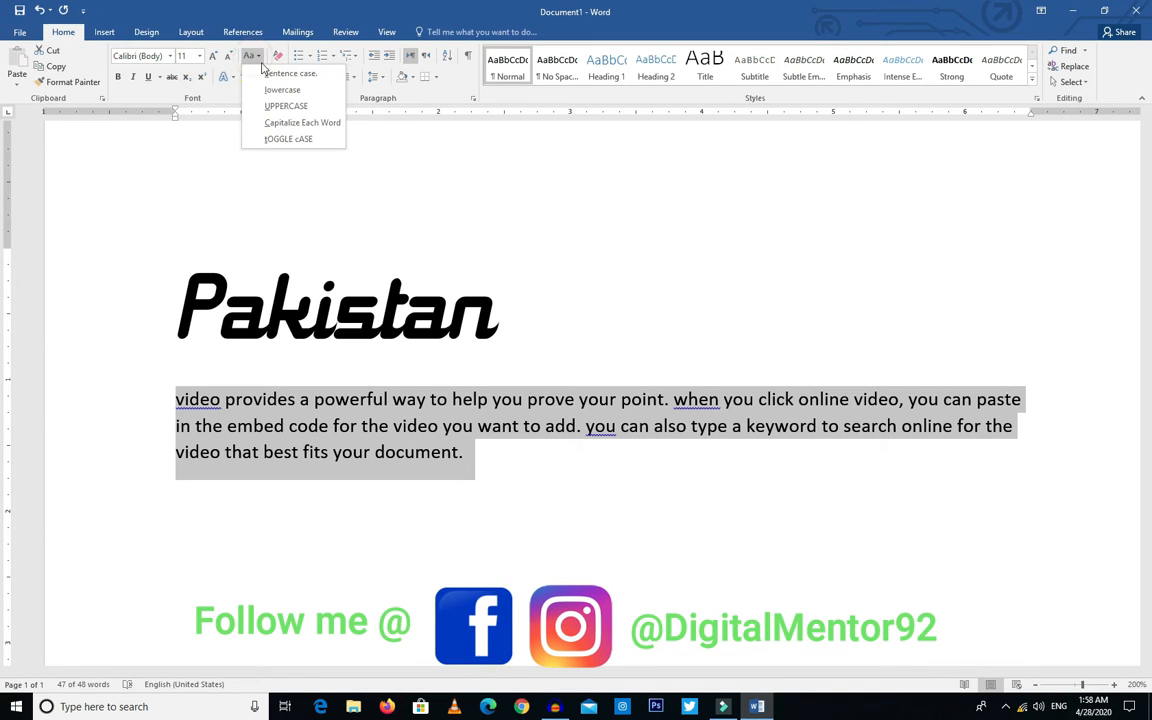
left_click(287, 74)
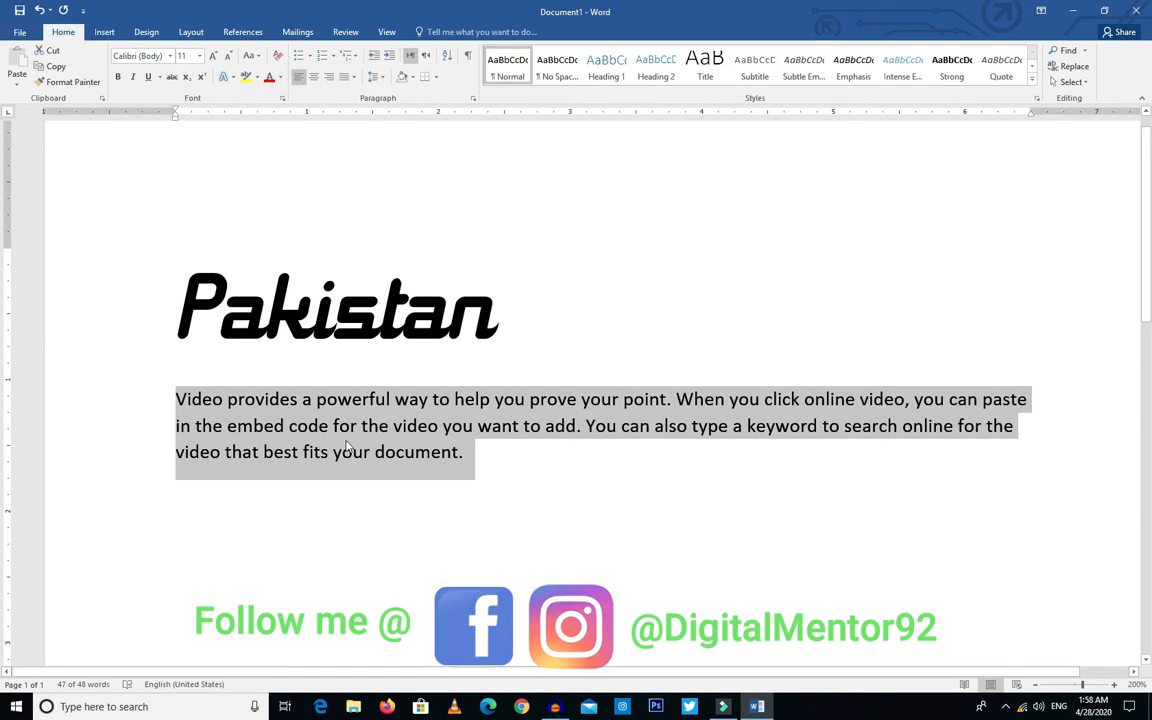
left_click(465, 455)
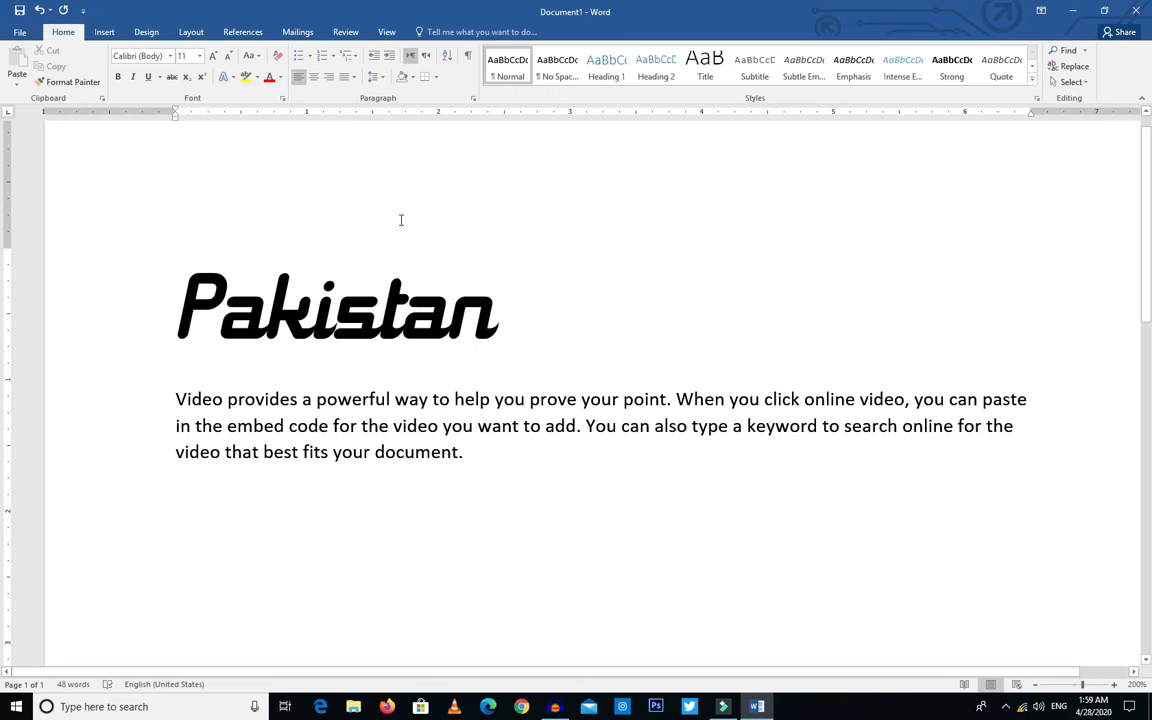
Step: Make the "Pakistan" heading bold, italic and underlined
left_click(116, 79)
left_click_drag(503, 325, 170, 320)
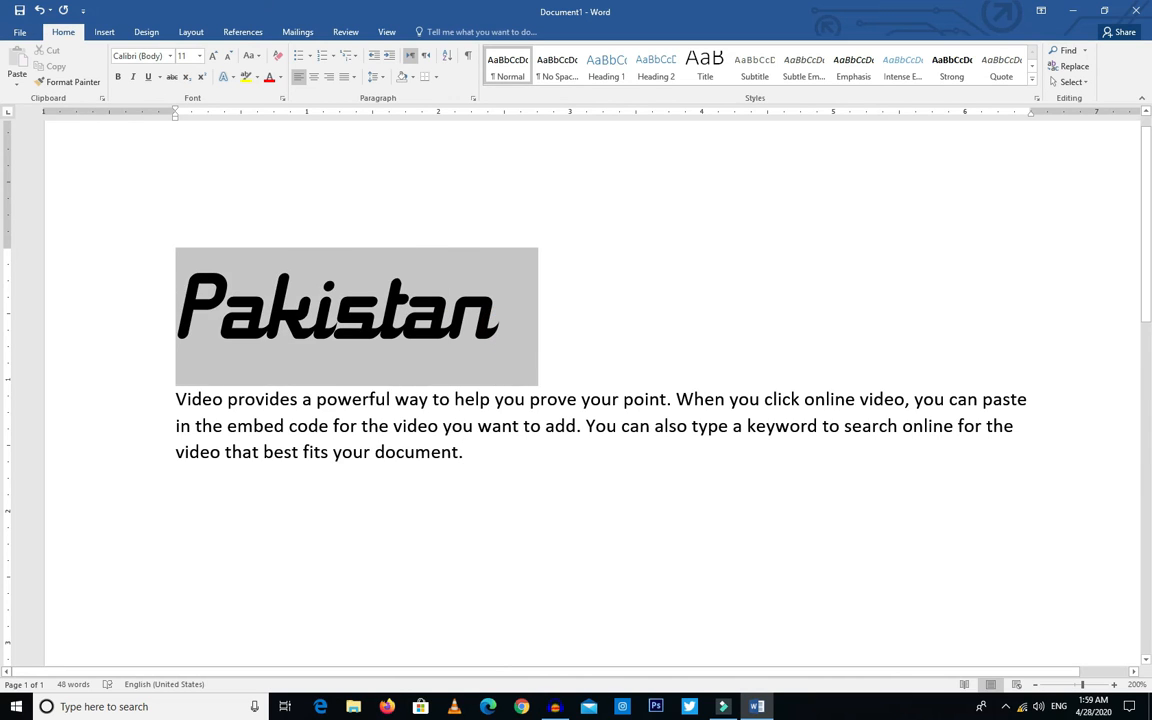
left_click(117, 77)
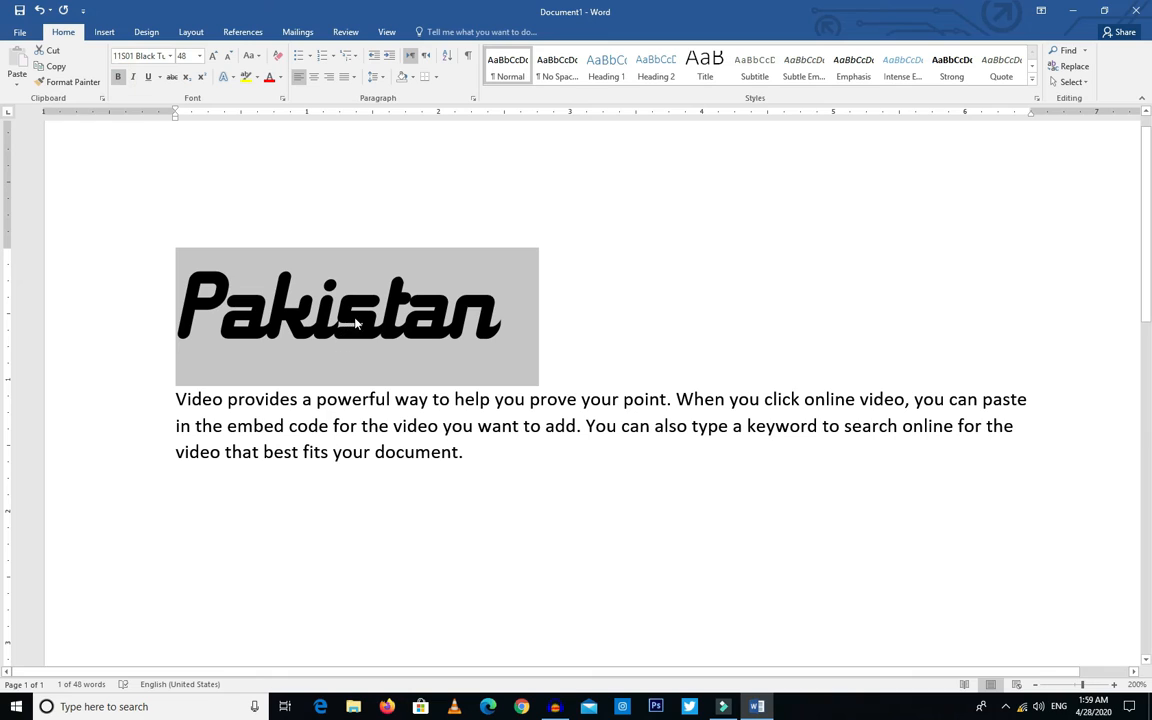
left_click(132, 78)
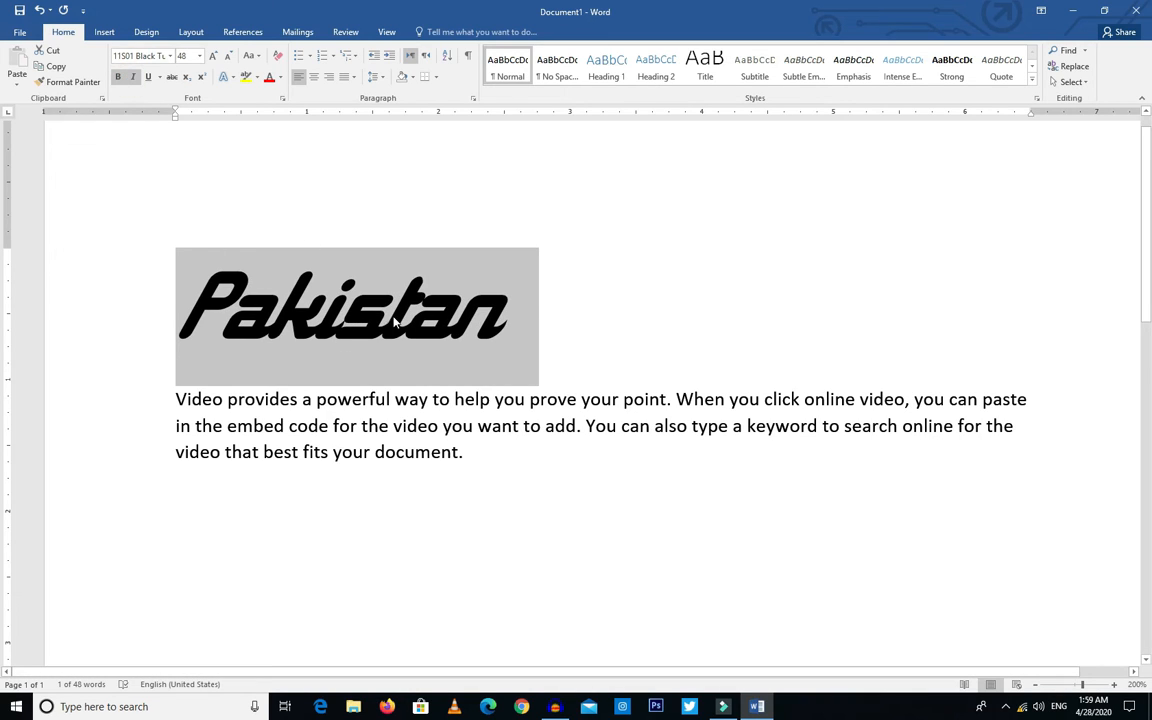
left_click(149, 78)
left_click(440, 510)
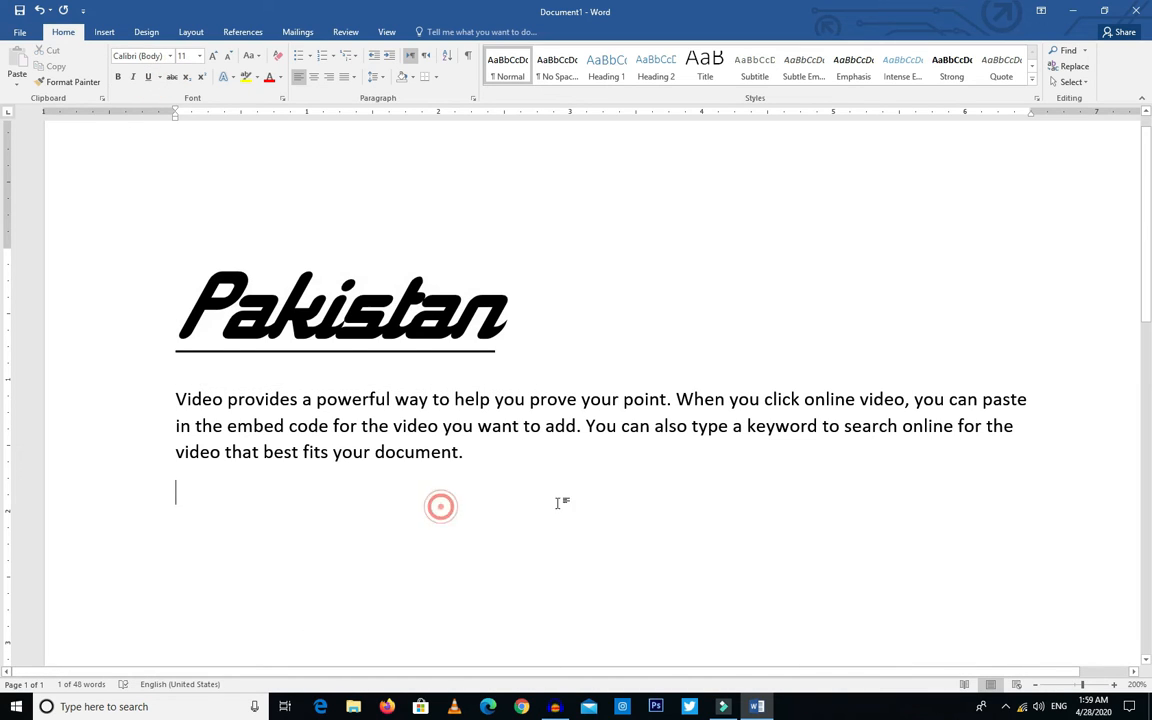
Step: Make the word "keyword" in the second line of the body paragraph bold
left_click_drag(736, 428, 393, 428)
double_click(770, 428)
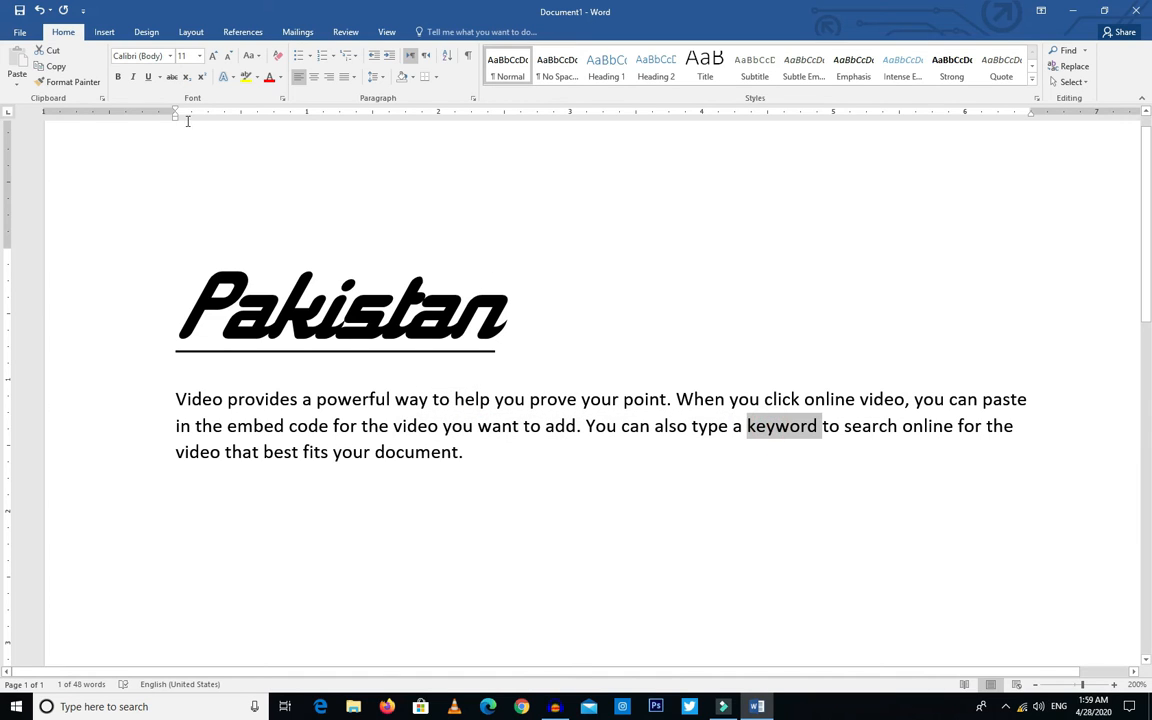
left_click(117, 77)
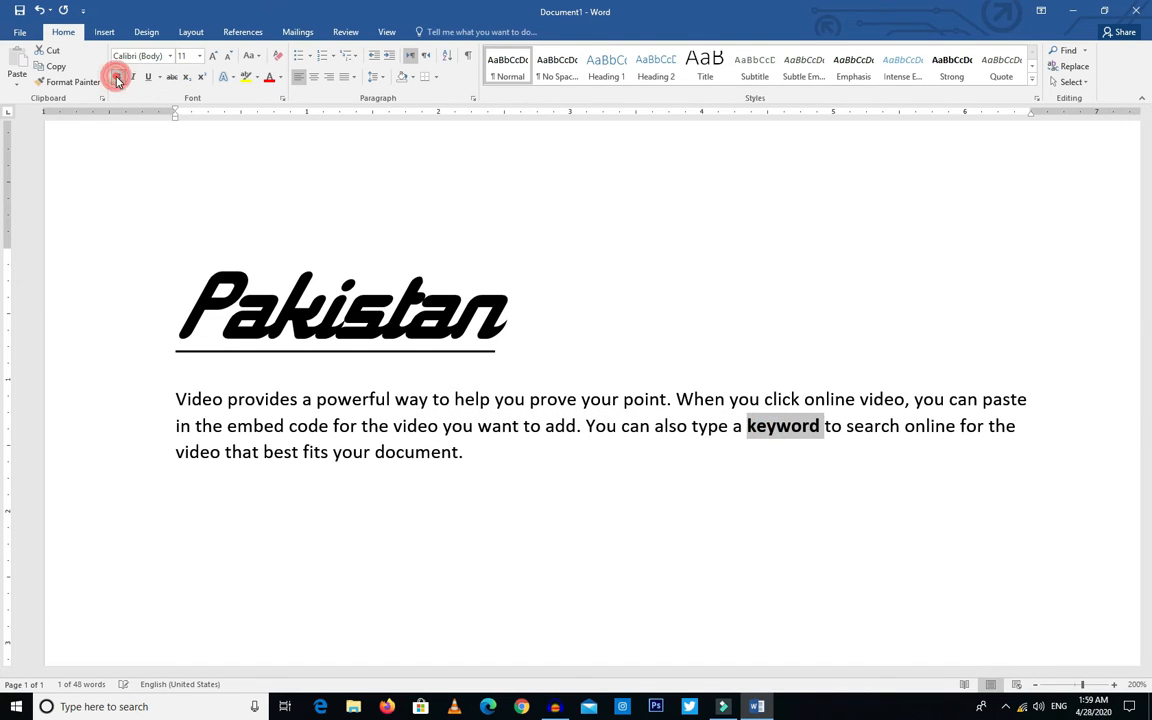
left_click(571, 440)
Step: Make the whole body paragraph bold and remove the bold formatting again
left_click_drag(506, 452, 213, 388)
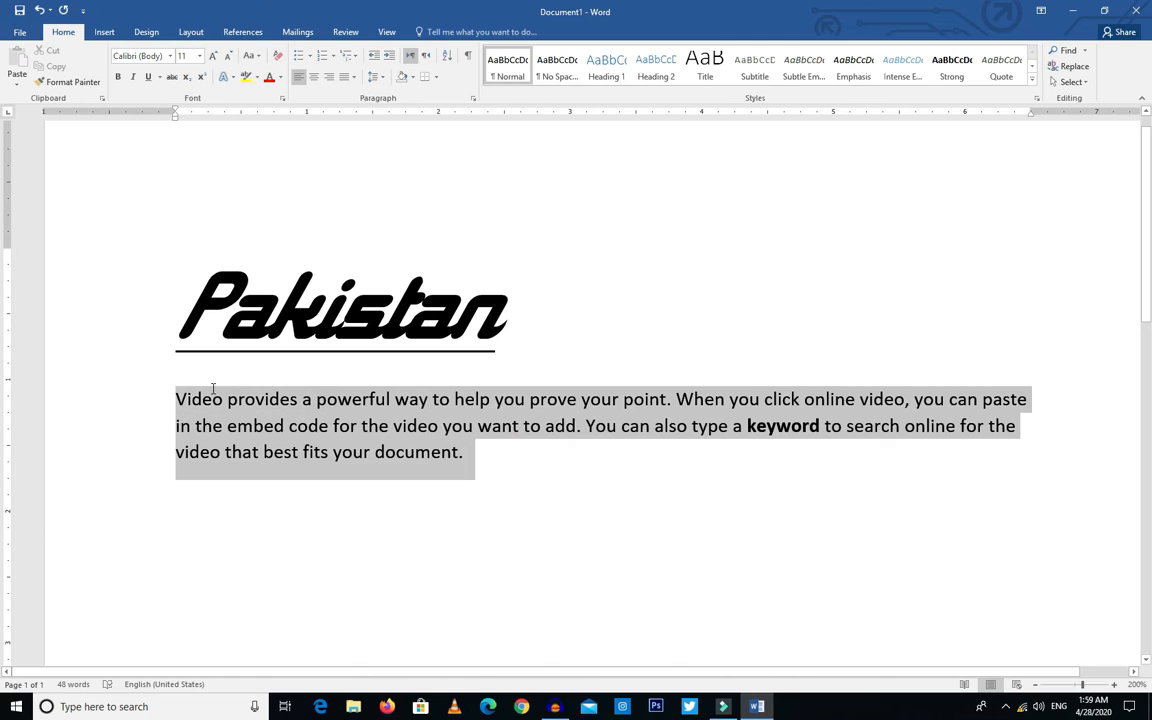
left_click(117, 77)
left_click(482, 487)
left_click_drag(597, 487, 182, 400)
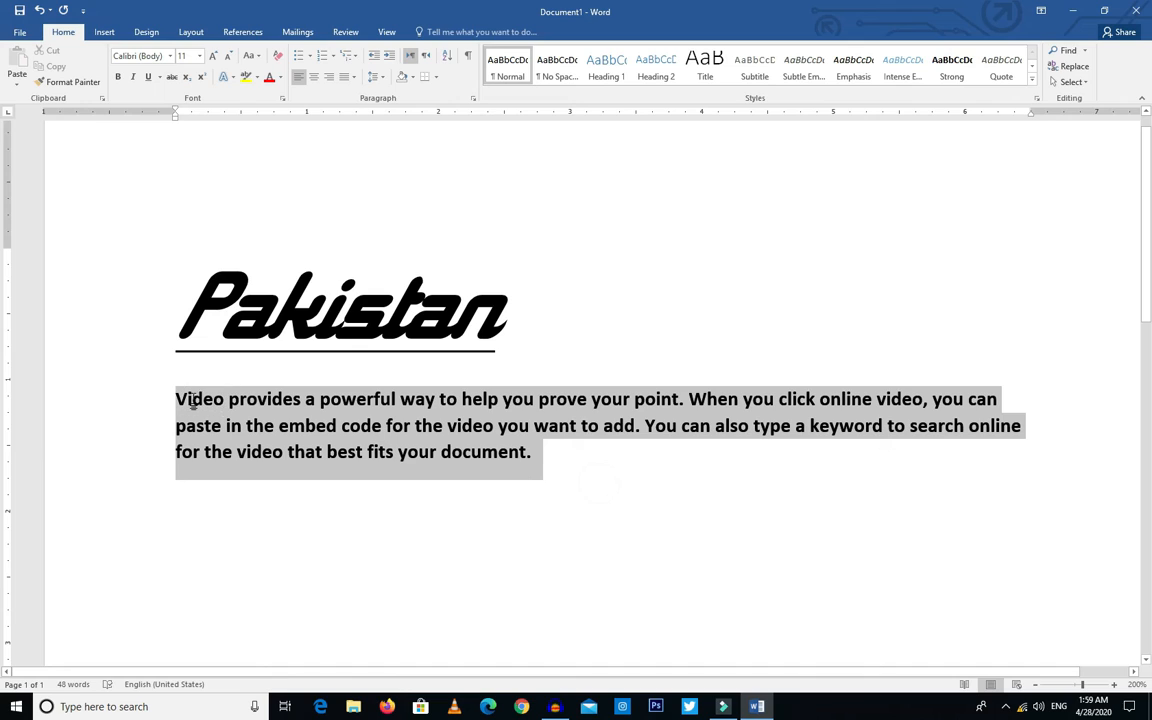
left_click(117, 79)
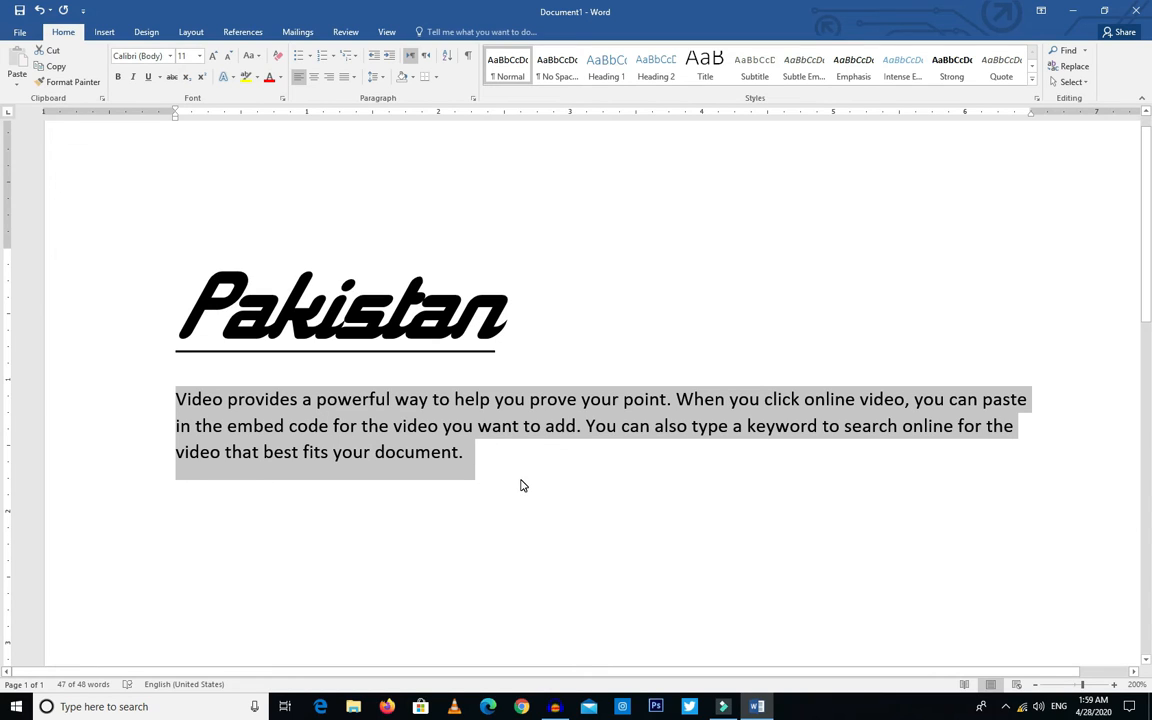
Step: Apply bold, italic and underline to the body paragraph and clear its character formatting again
key("ctrl+b")
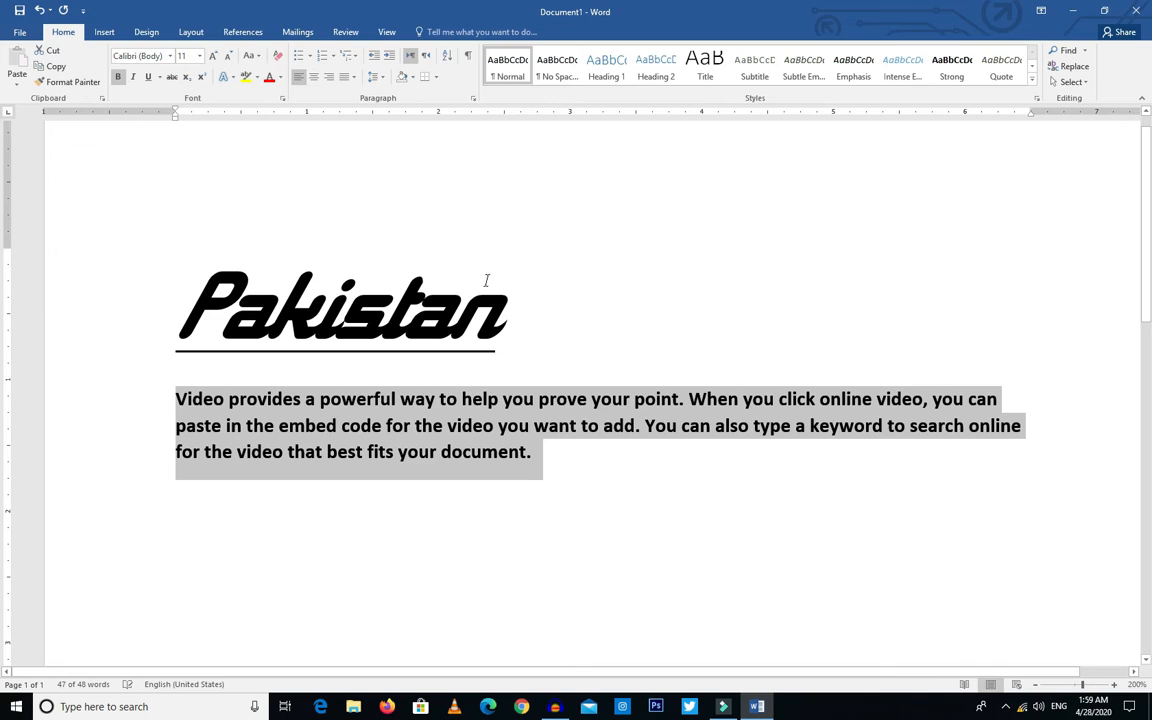
key("ctrl+i")
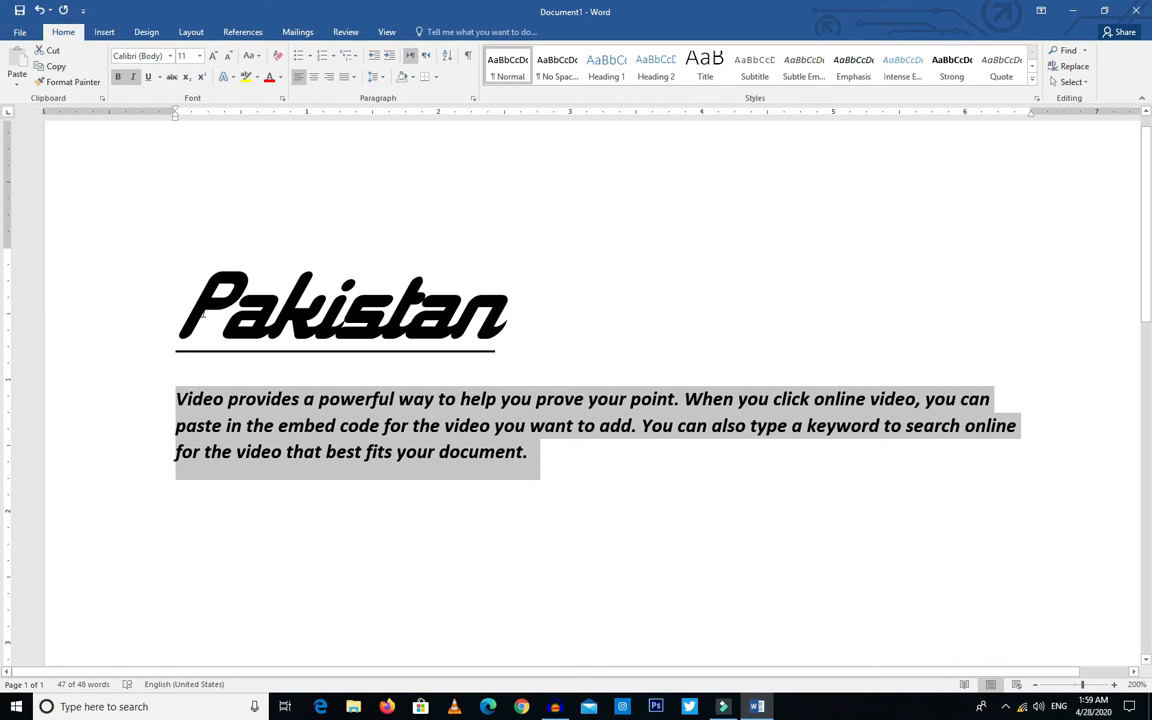
key("ctrl+u")
key("ctrl+space")
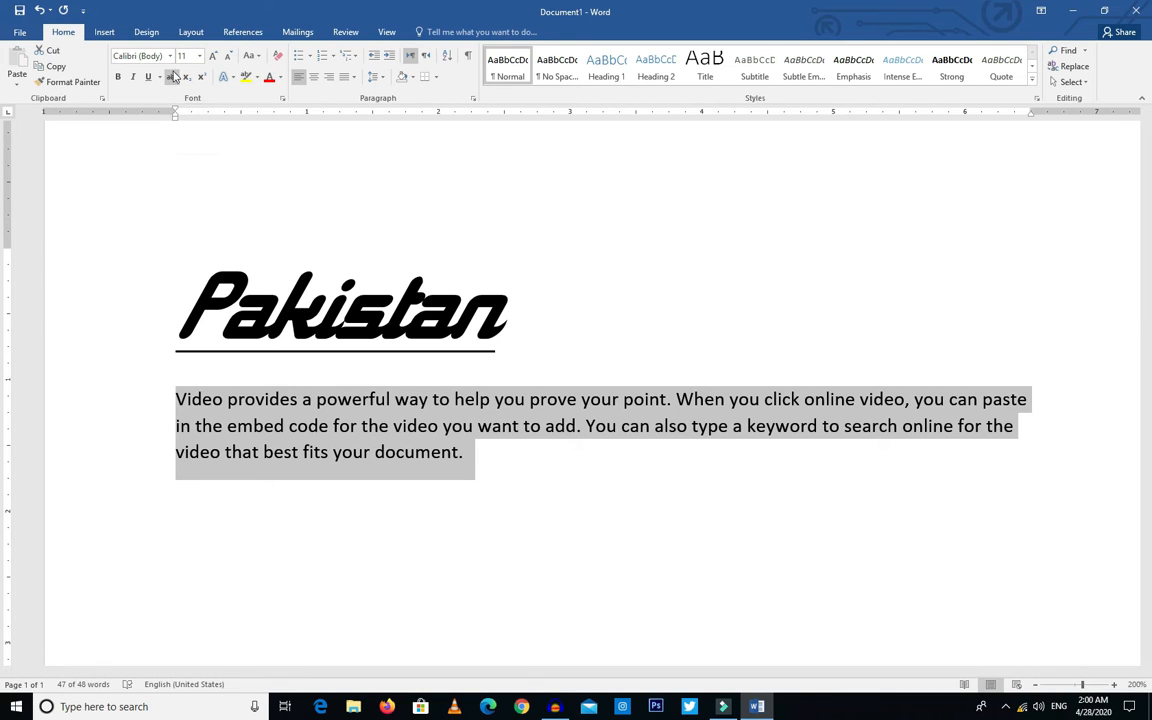
left_click(476, 481)
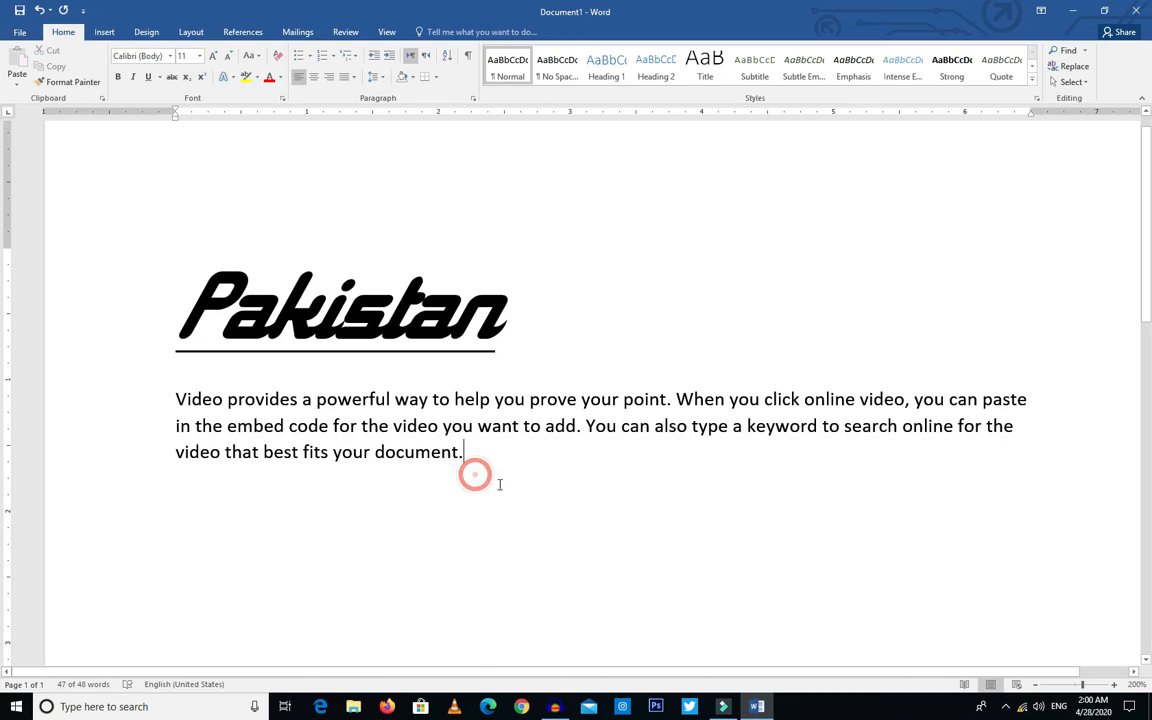
Step: Apply strikethrough to the whole body paragraph and remove it again
left_click_drag(525, 467, 192, 399)
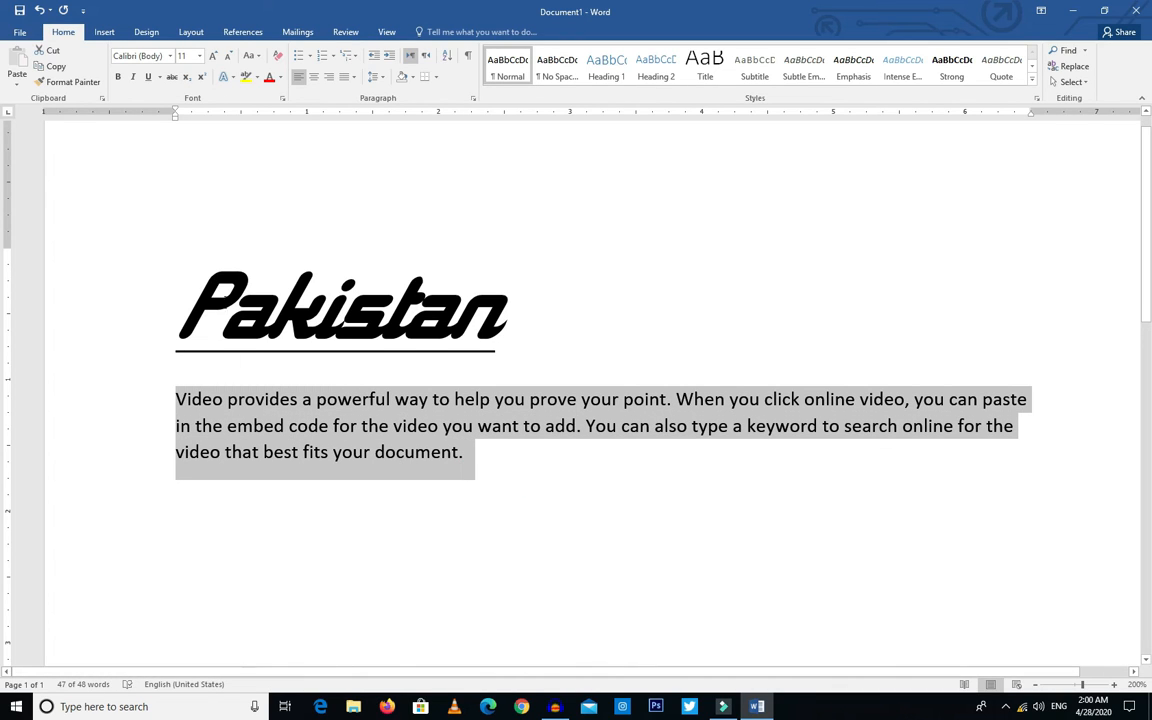
left_click(171, 80)
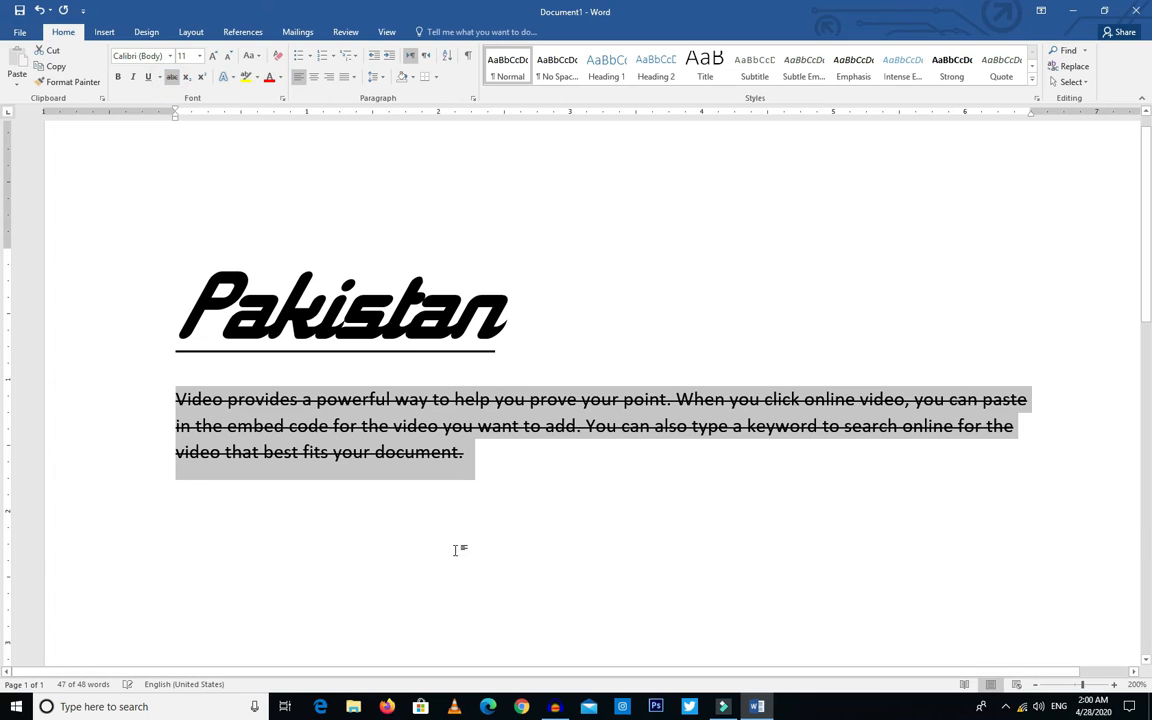
left_click(468, 471)
left_click_drag(539, 476, 170, 365)
left_click(172, 79)
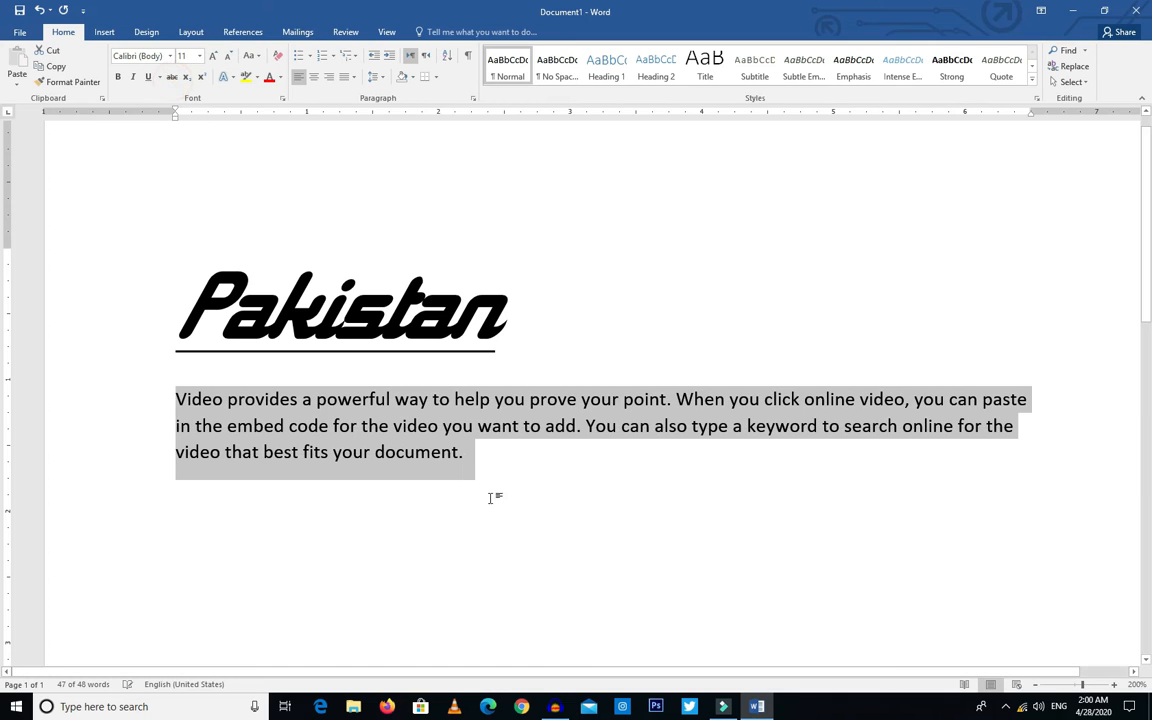
Step: Strike through the body paragraph once more and undo the strikethrough
left_click(172, 78)
left_click(479, 475)
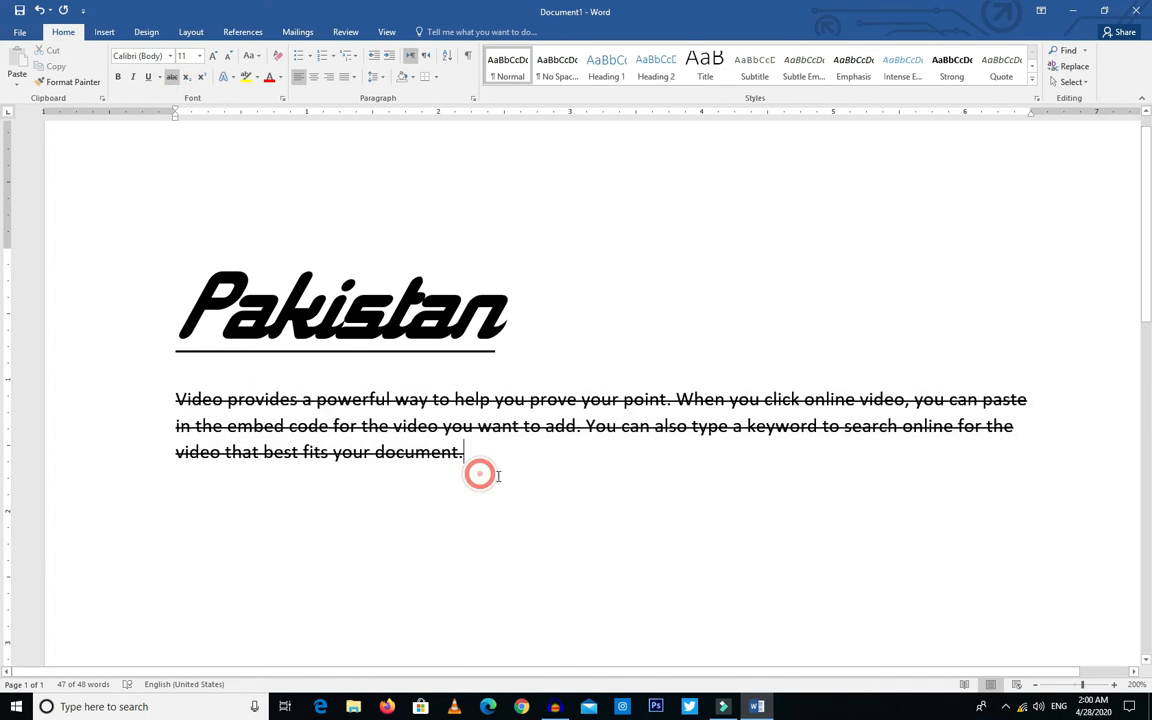
key("ctrl+z")
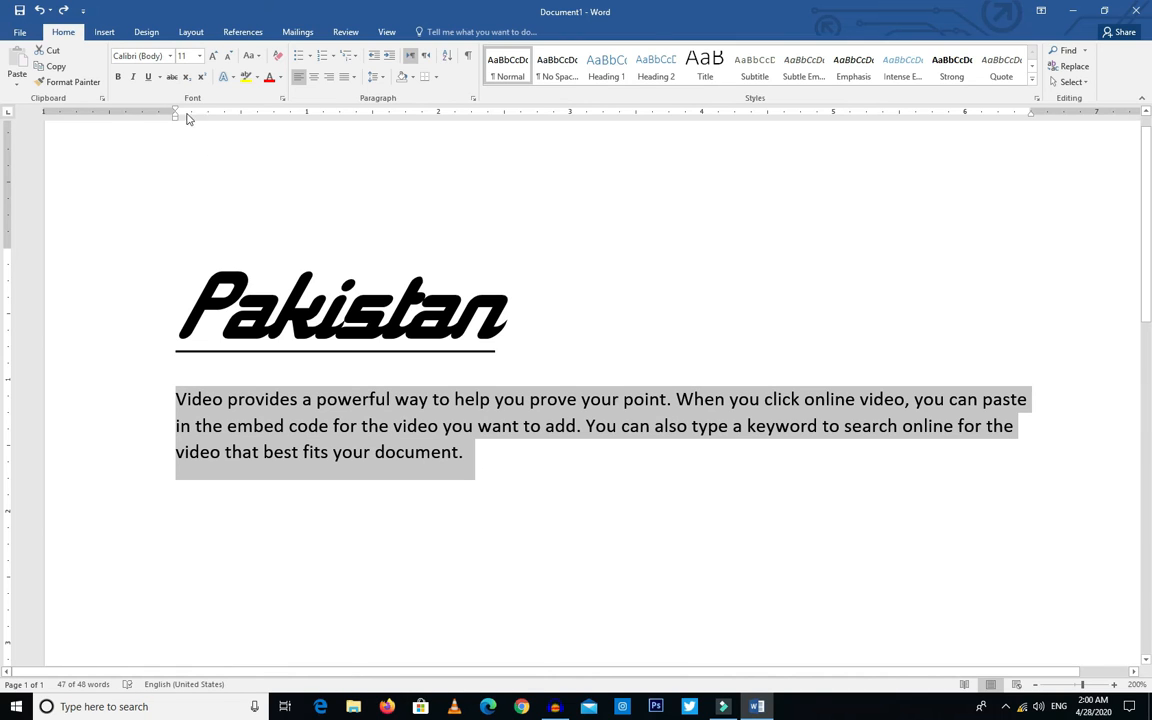
Step: Add the lines X2 and Y2 below the body paragraph, formatting the X line's 2 as superscript and the Y line's 2 as subscript
left_click(500, 473)
key("Return")
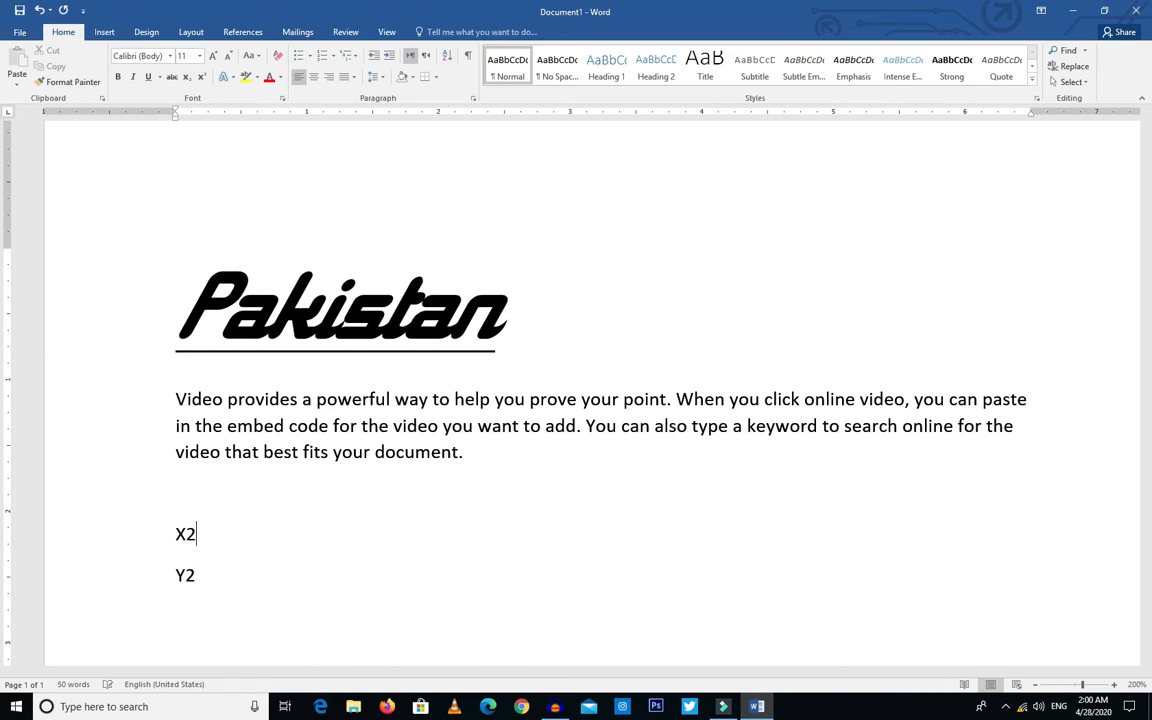
left_click_drag(196, 538, 187, 537)
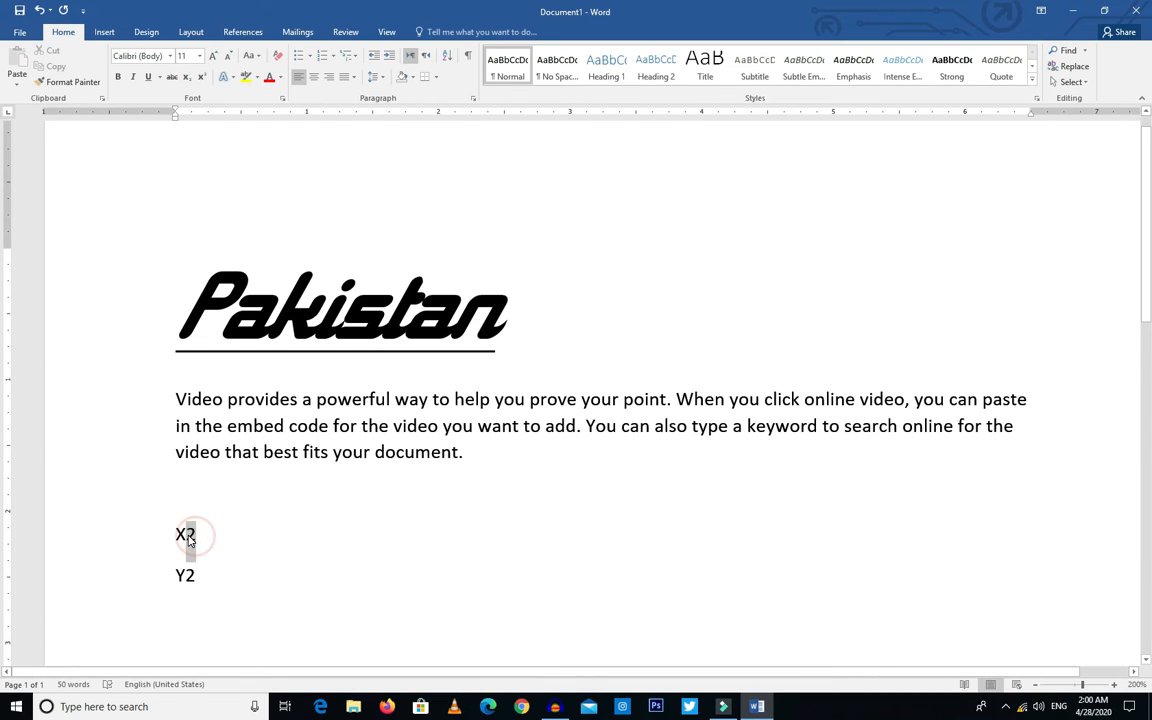
left_click(201, 79)
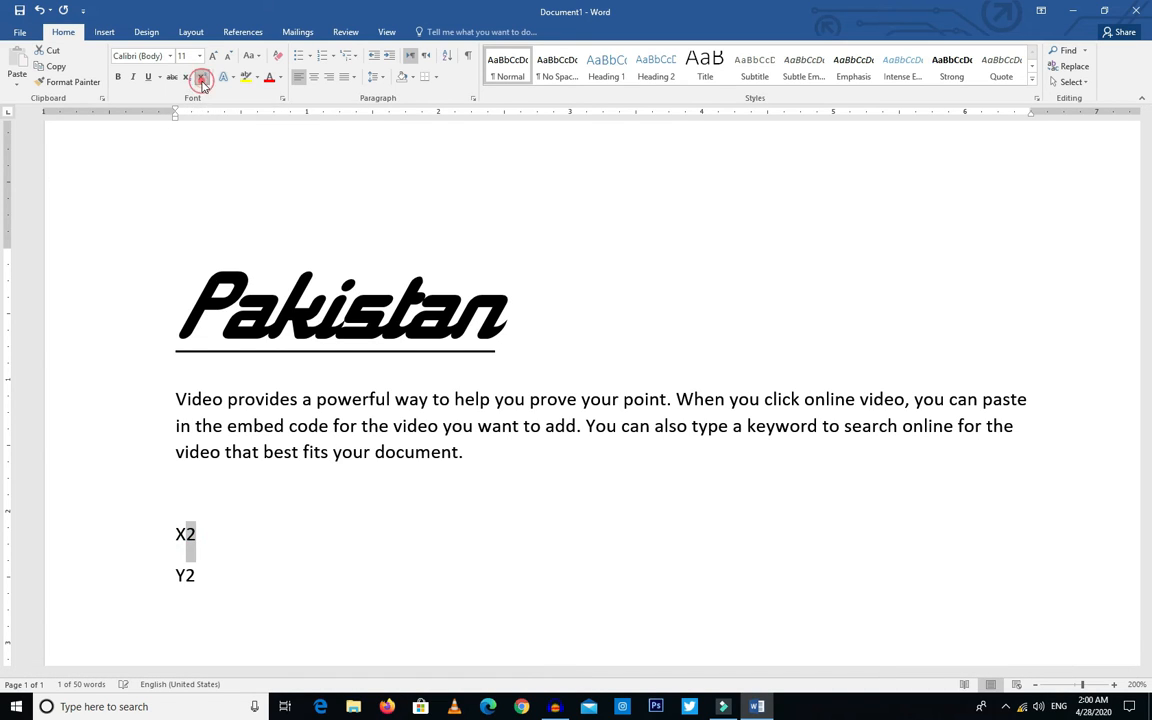
left_click_drag(206, 578, 187, 578)
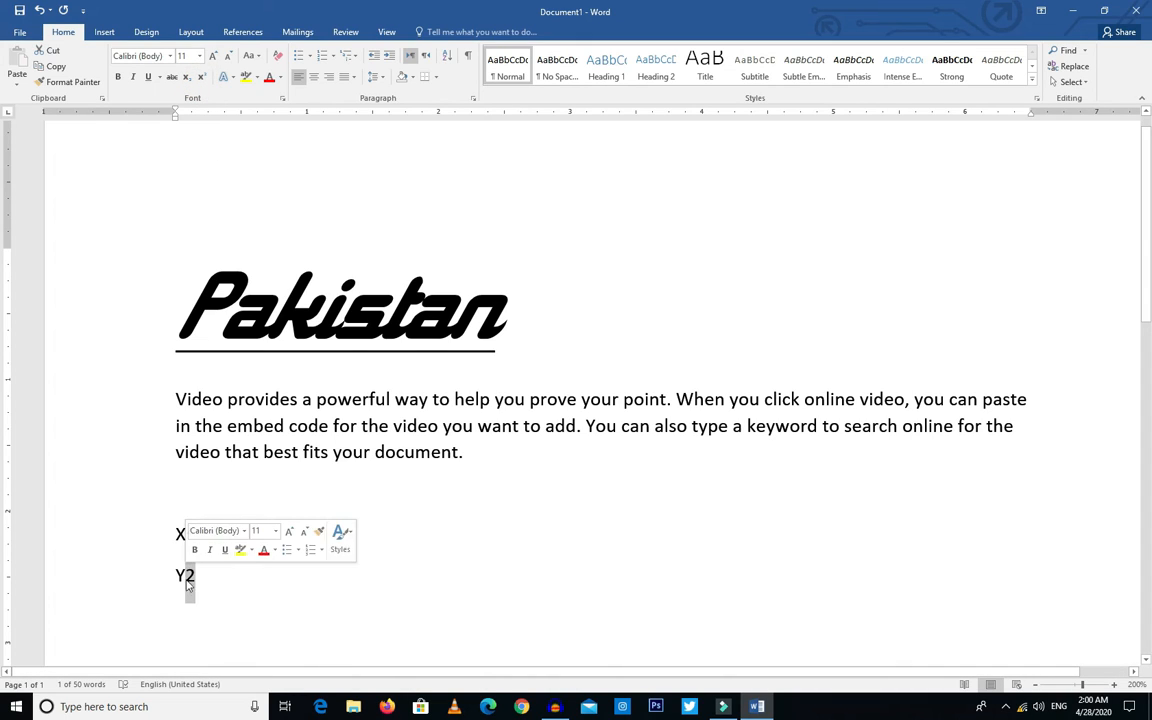
left_click(185, 78)
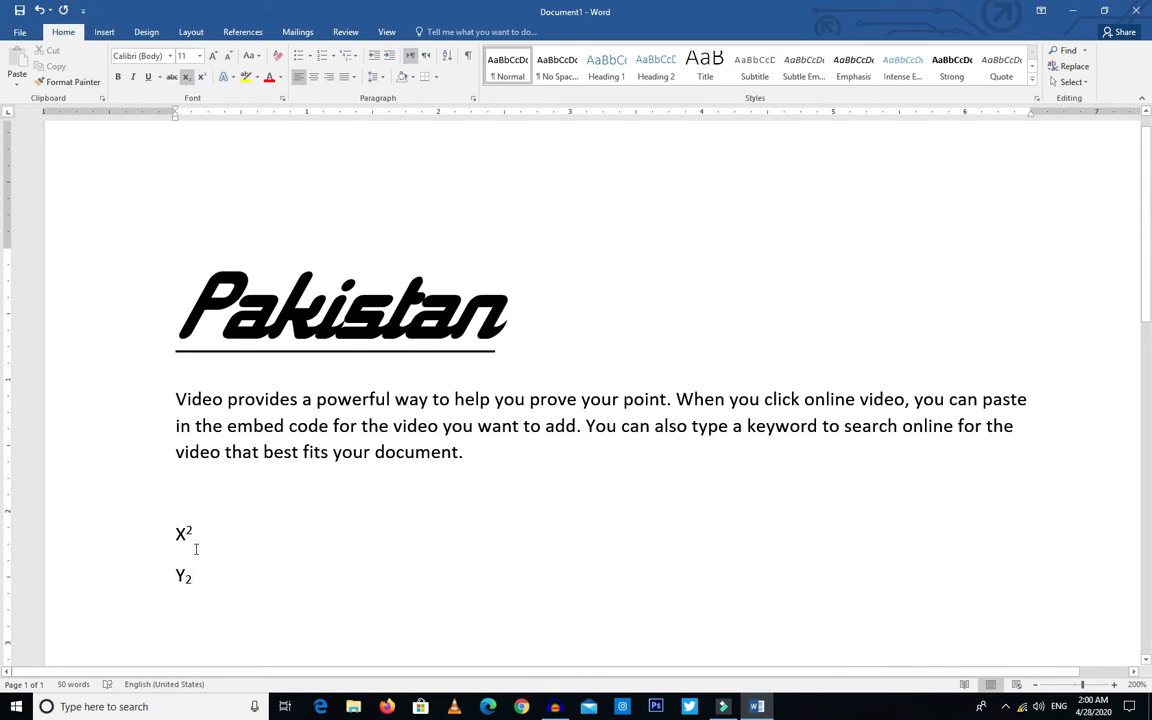
Step: Delete the X and Y example lines below the body paragraph
left_click_drag(215, 599, 147, 540)
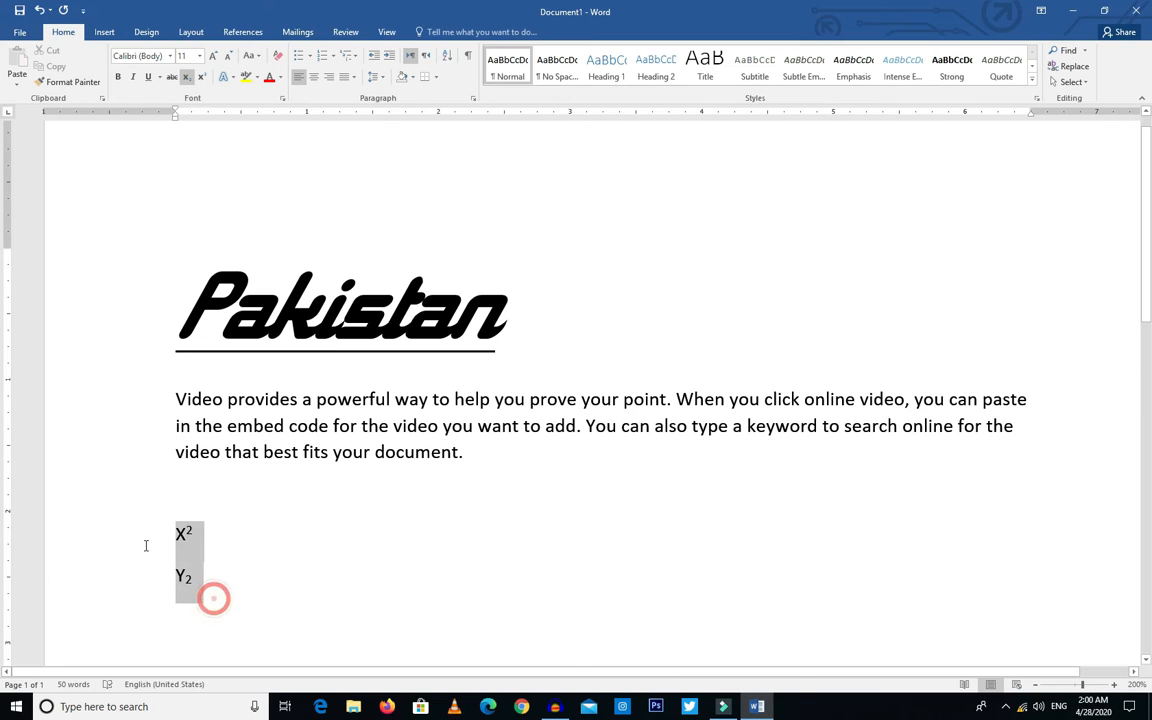
key("Delete")
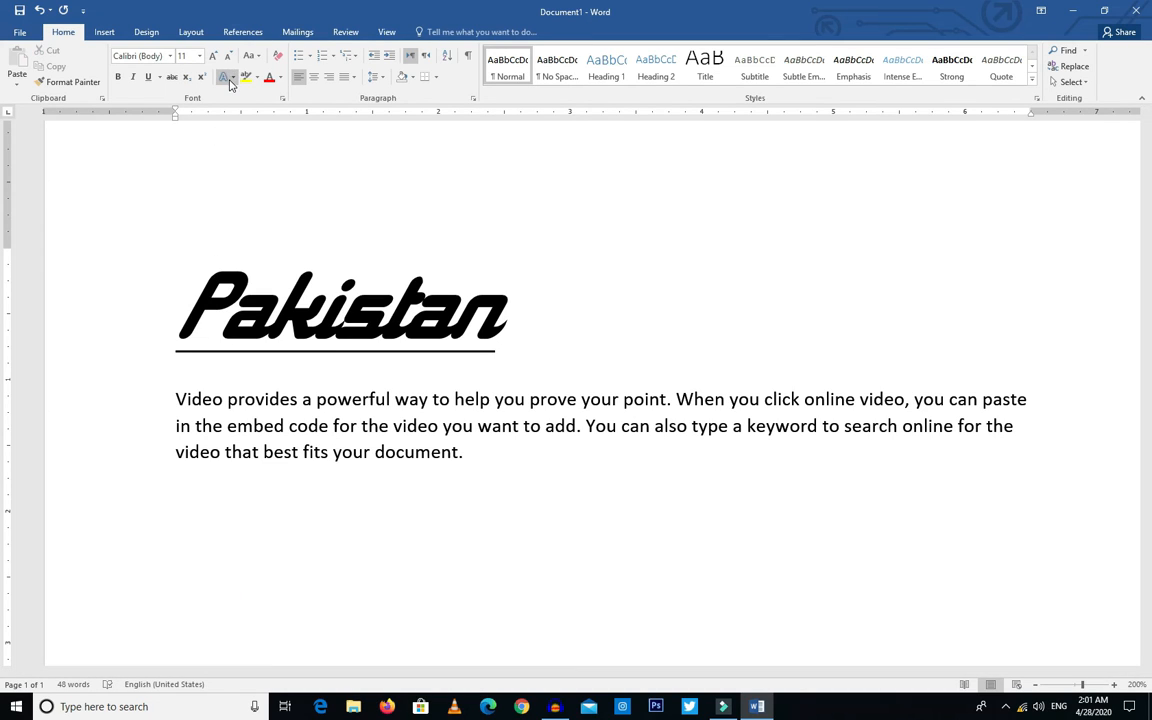
Step: Apply the blue gradient text effect with a reflection to the Pakistan heading
left_click_drag(522, 309, 165, 300)
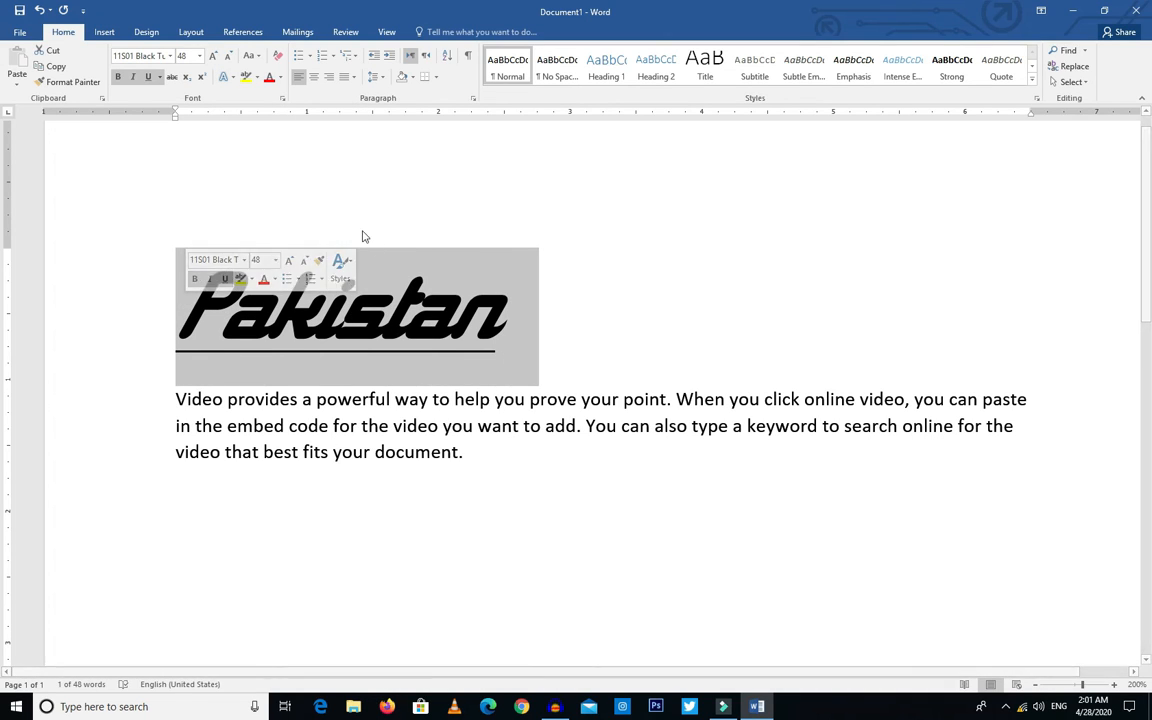
left_click(232, 78)
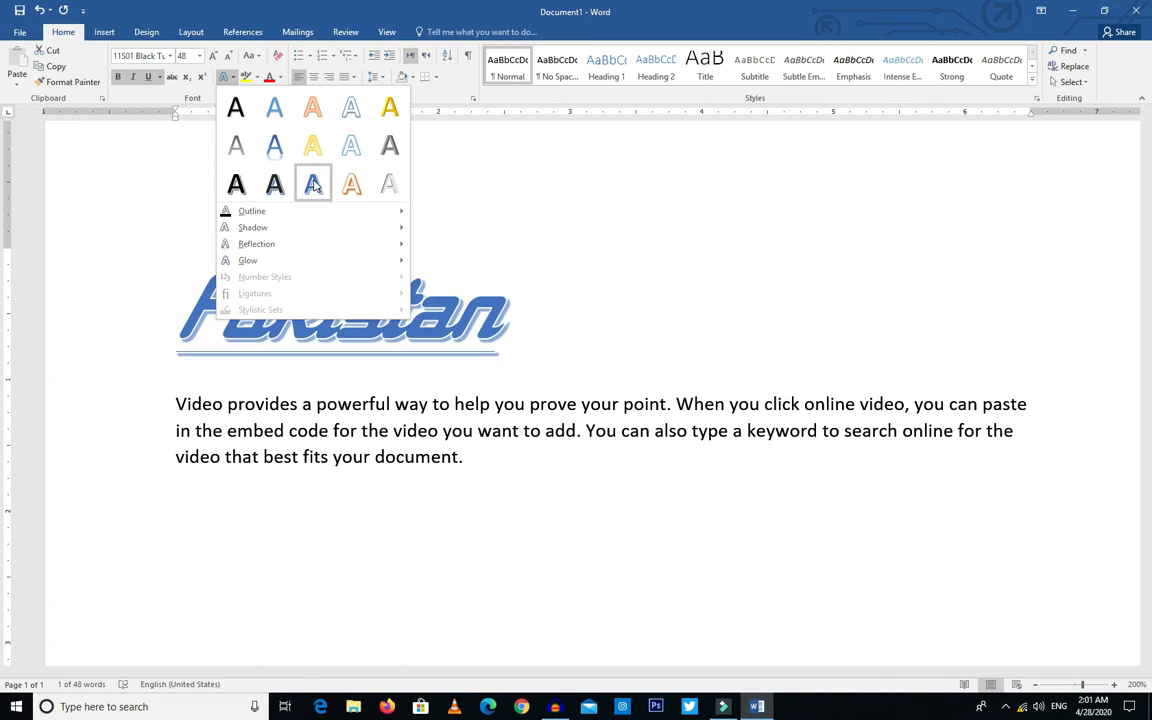
left_click(272, 148)
left_click(520, 435)
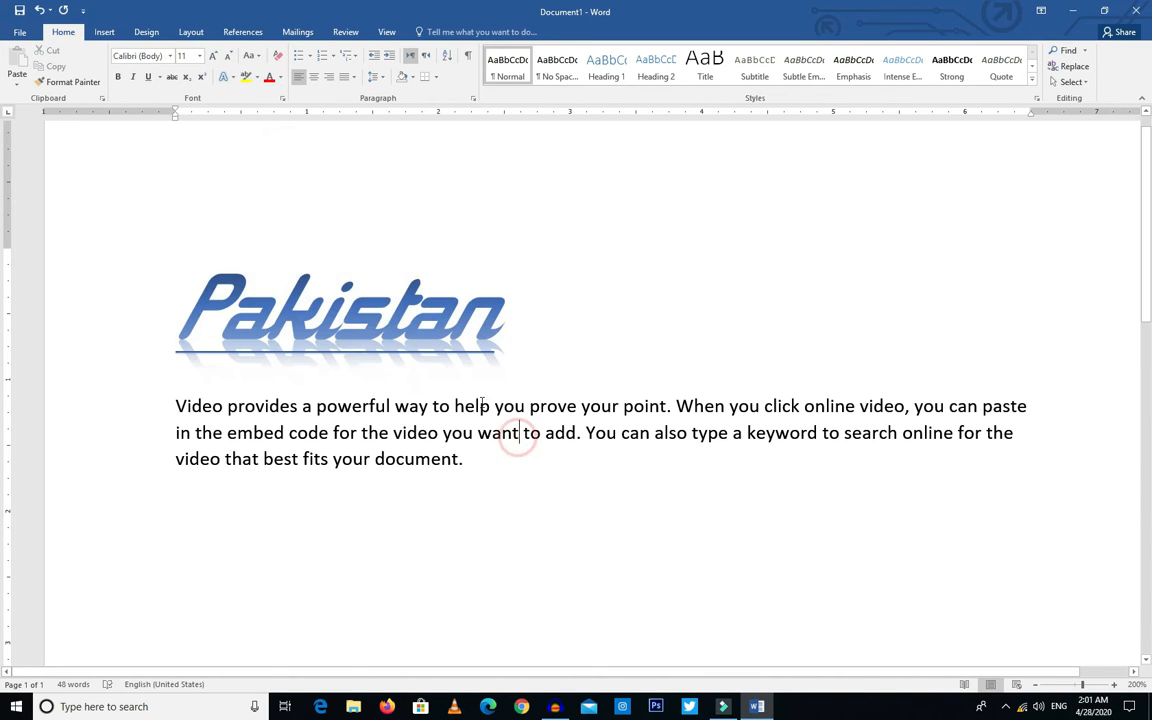
Step: Change the Pakistan heading's text effect to the hollow blue outline with a shadow
left_click_drag(535, 347, 134, 324)
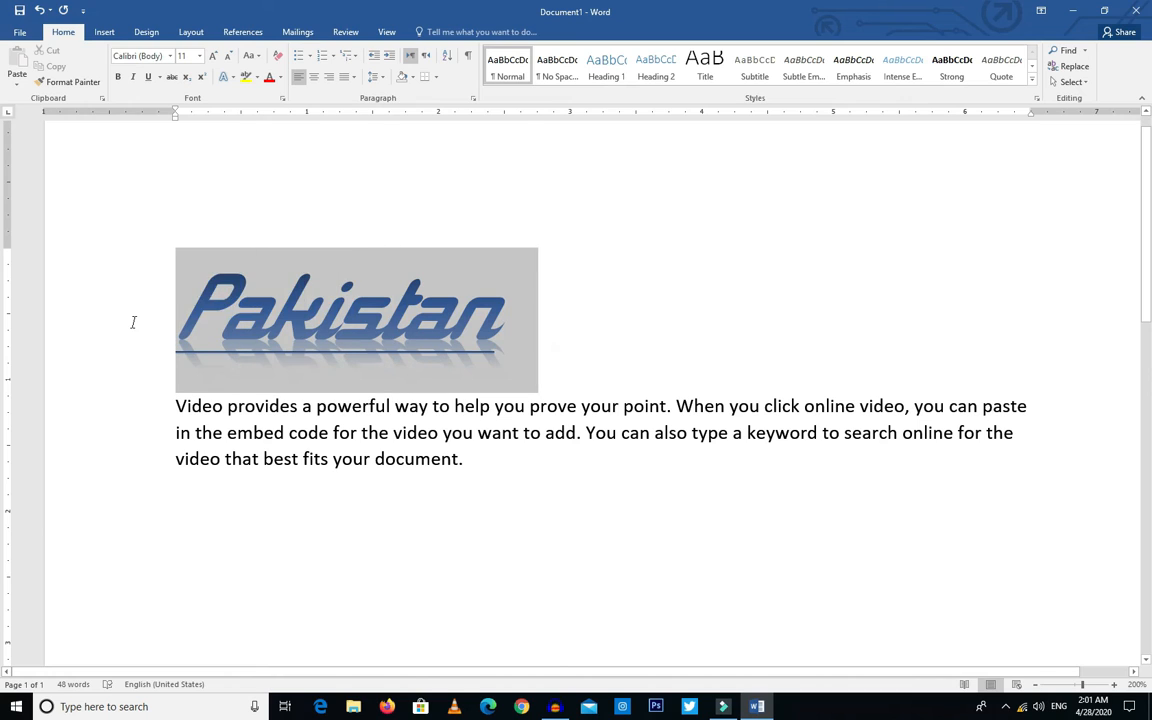
left_click(232, 78)
left_click(345, 110)
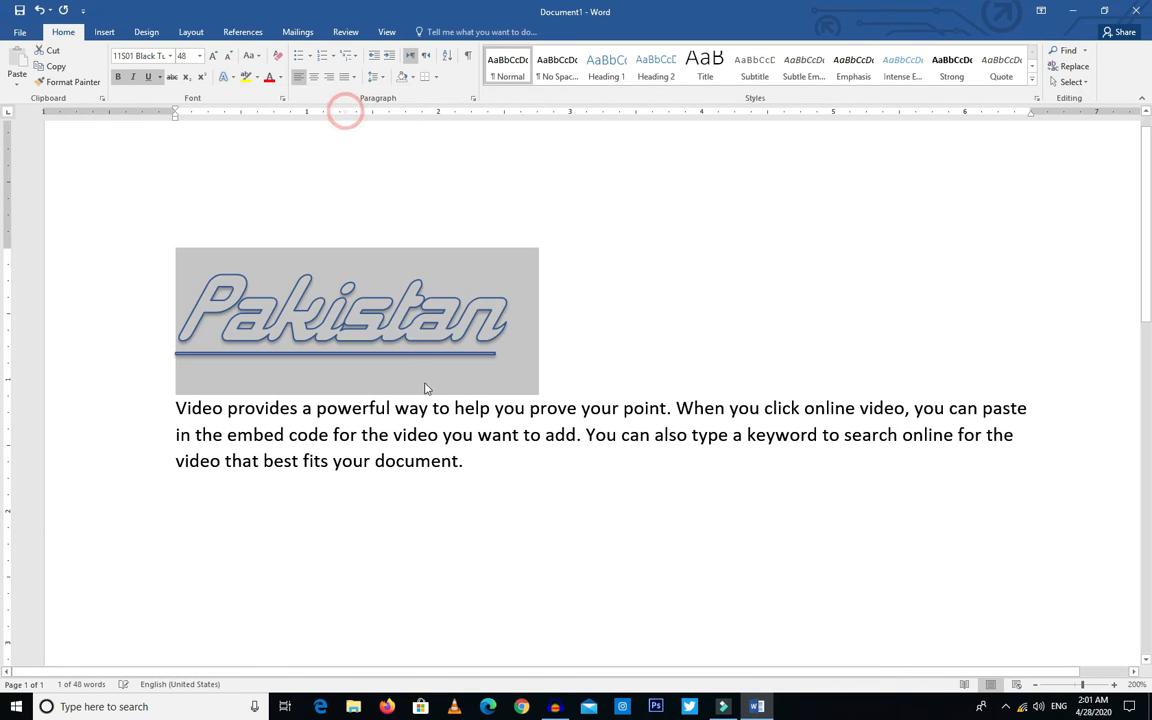
left_click(437, 419)
Step: Give the Pakistan heading the black-filled text effect with a hard blue shadow
left_click_drag(520, 350, 161, 322)
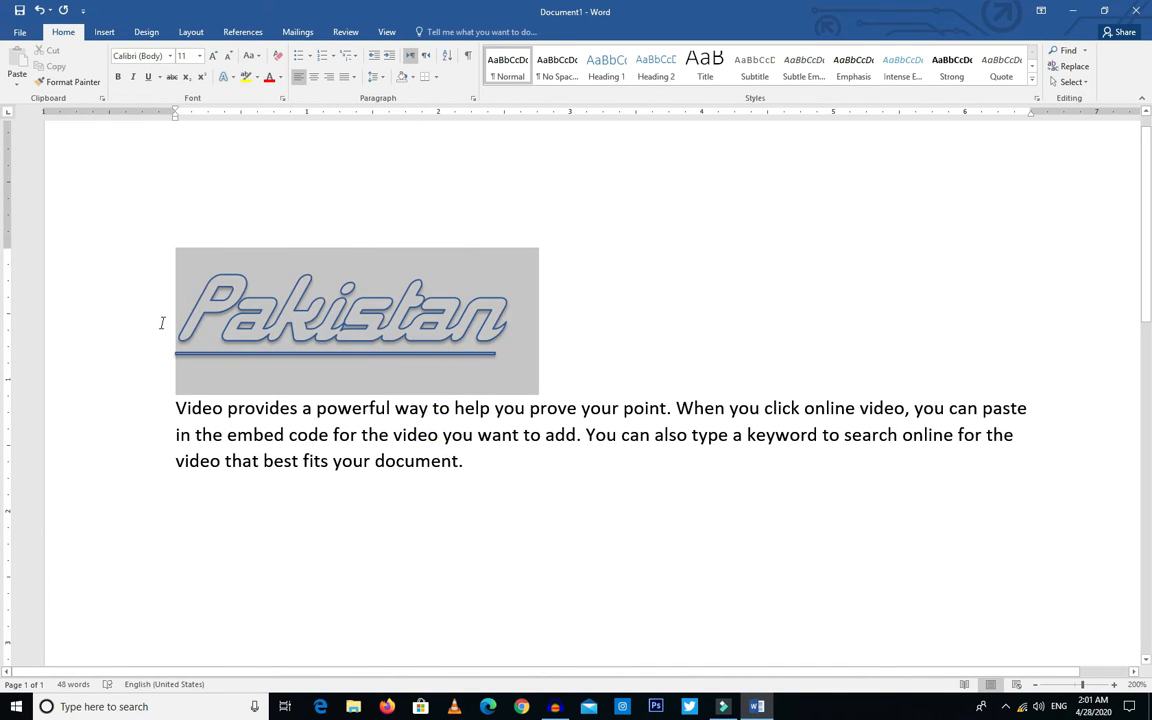
left_click(232, 77)
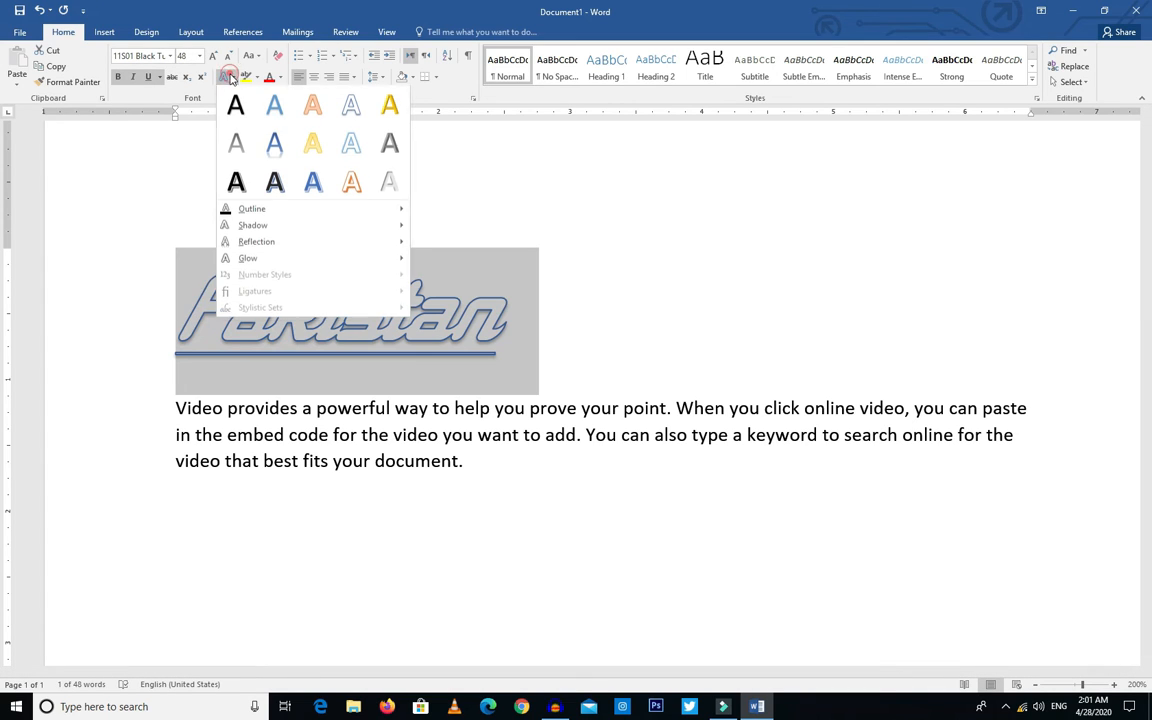
left_click(274, 183)
left_click(470, 500)
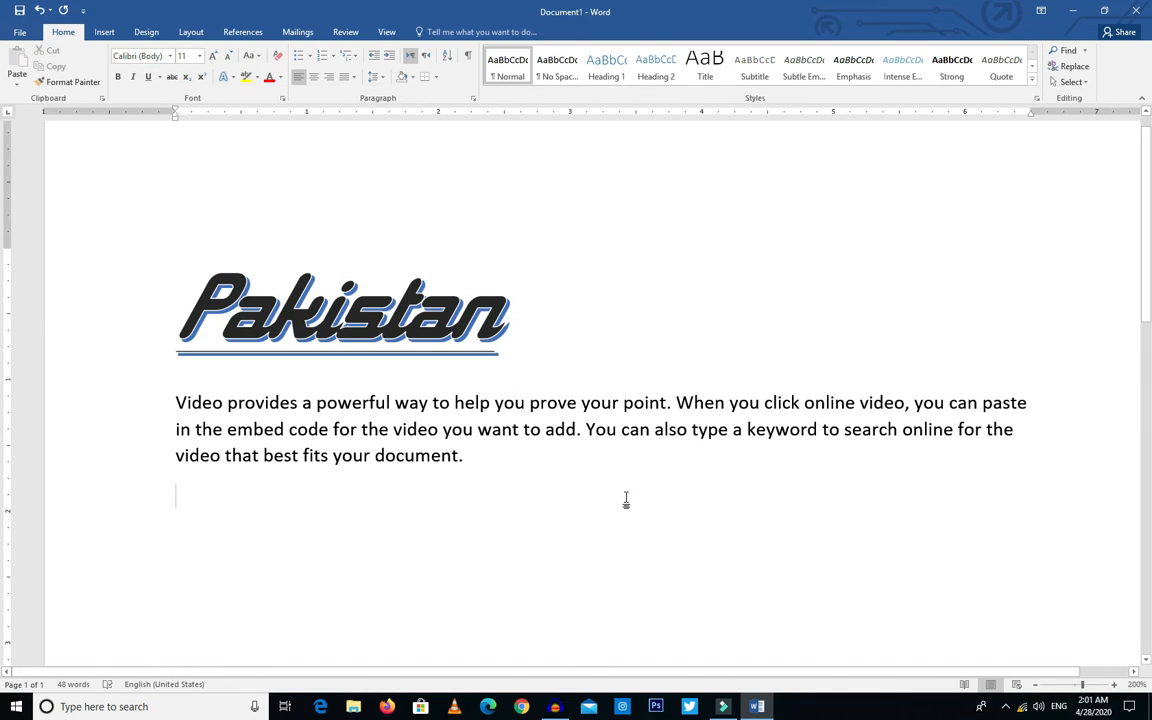
Step: Highlight the paragraph's last sentence, beginning "You can also type a keyword", in yellow
left_click_drag(172, 396, 463, 464)
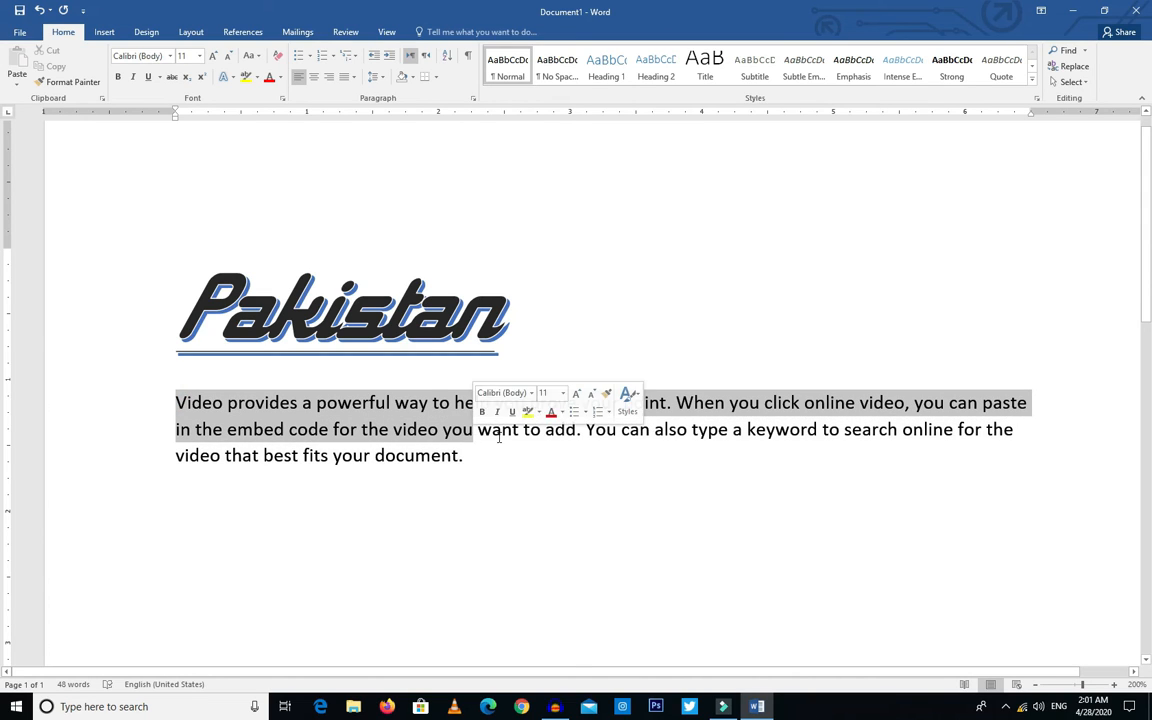
left_click(560, 435)
left_click_drag(586, 430, 906, 452)
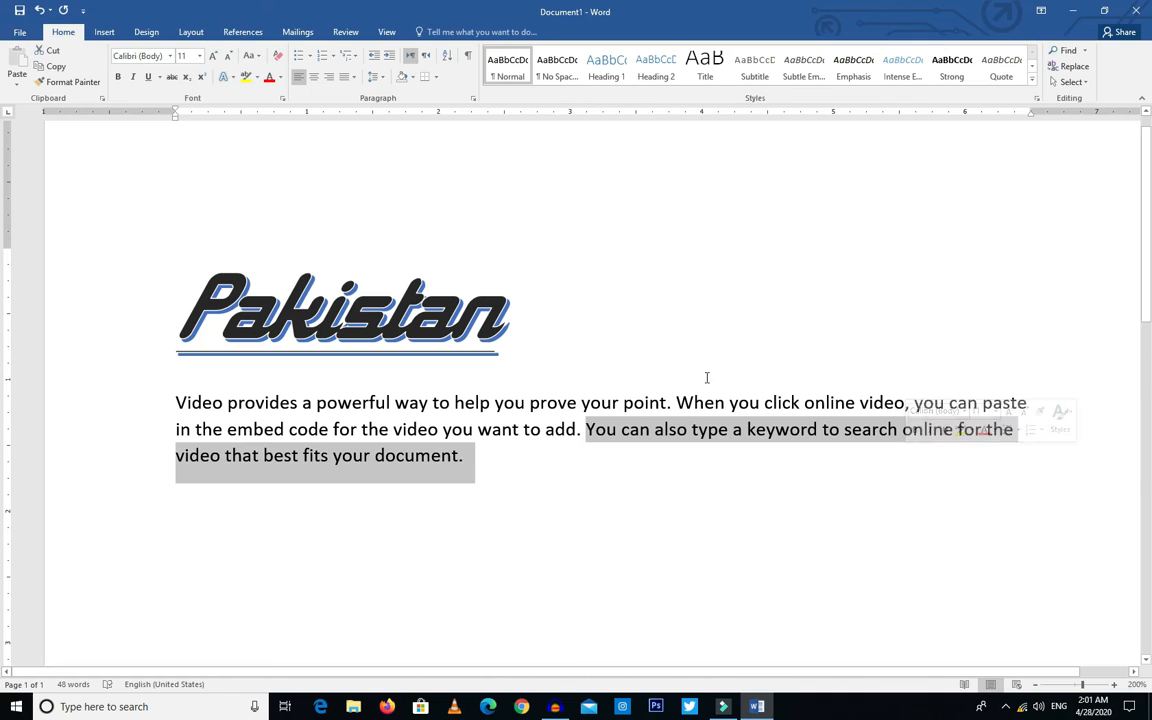
left_click(256, 78)
left_click(252, 95)
left_click(541, 512)
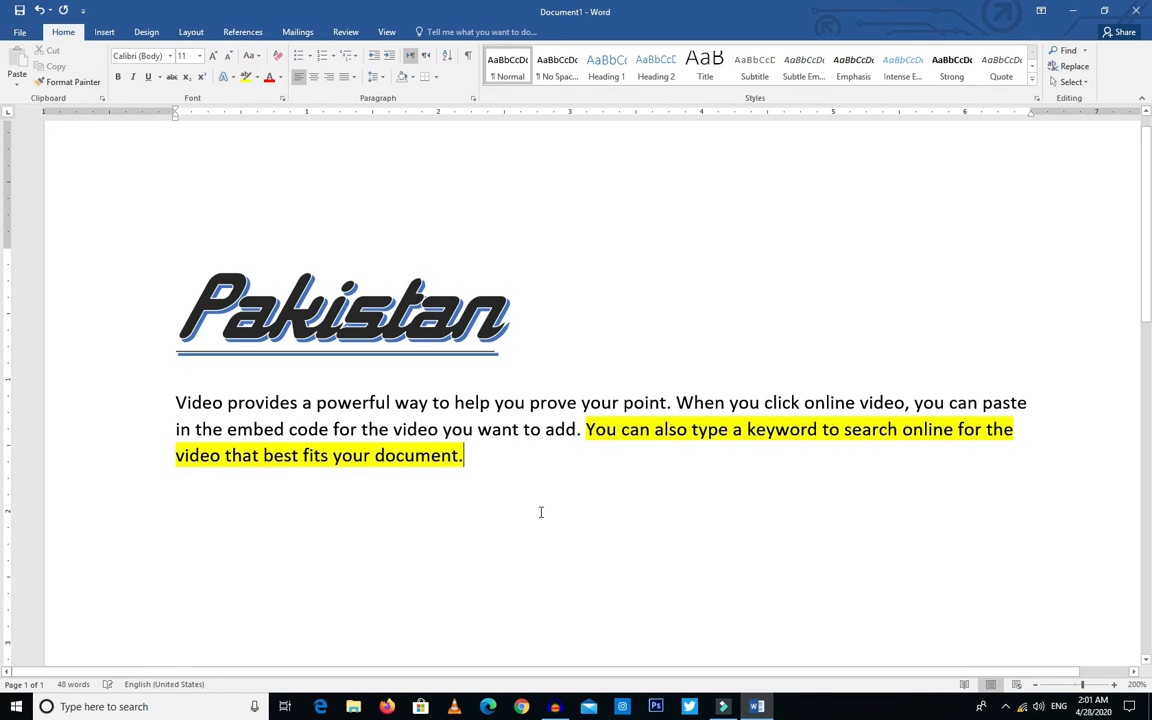
Step: Highlight the whole body paragraph in turquoise
scroll(551, 492, "up", 3)
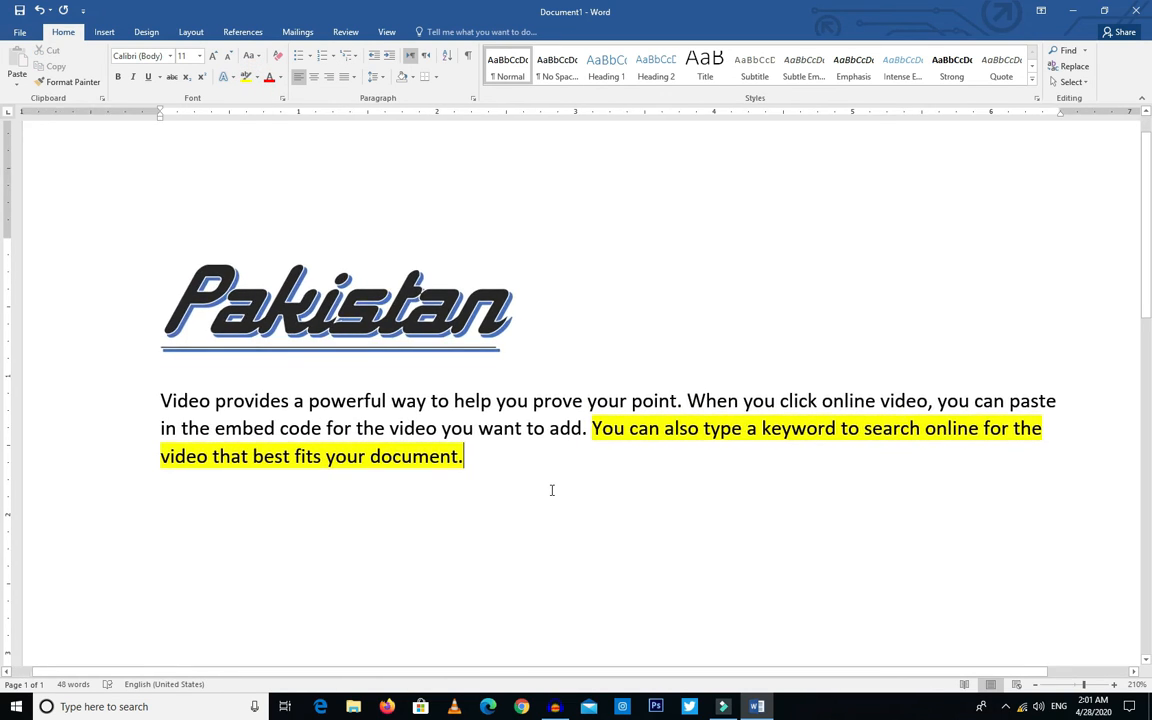
left_click_drag(491, 483, 143, 383)
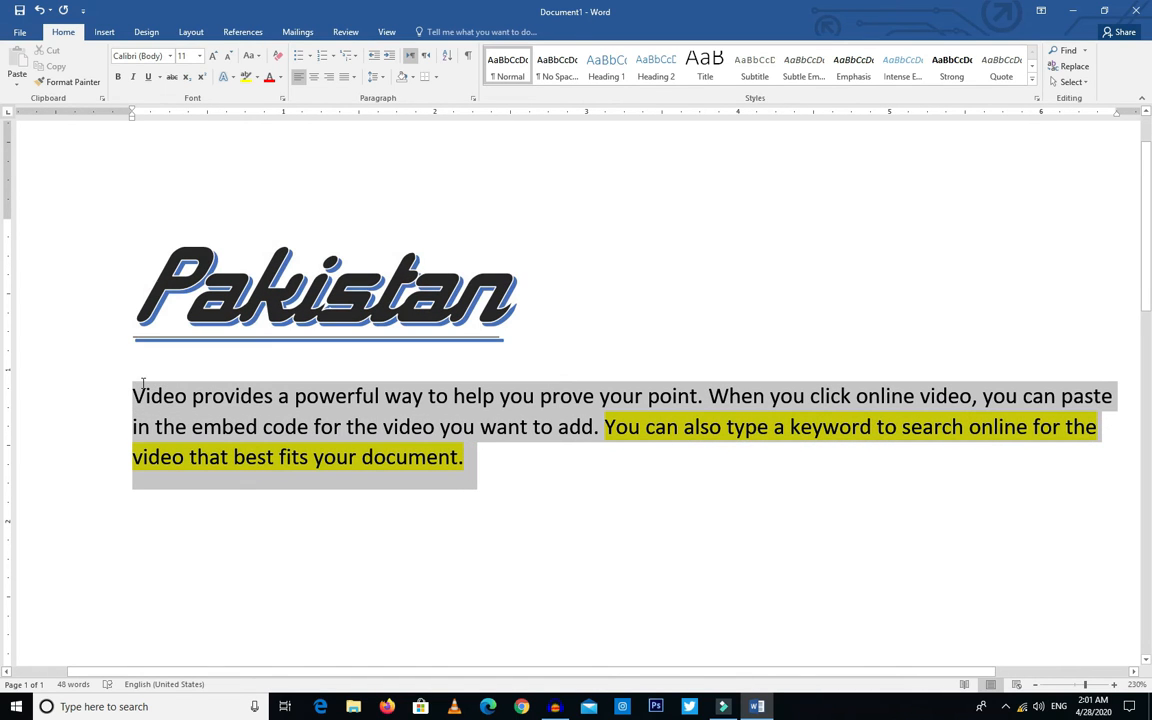
left_click(257, 77)
left_click(291, 102)
left_click(648, 603)
Step: Remove the highlight colour from the entire body paragraph
left_click_drag(375, 427, 125, 360)
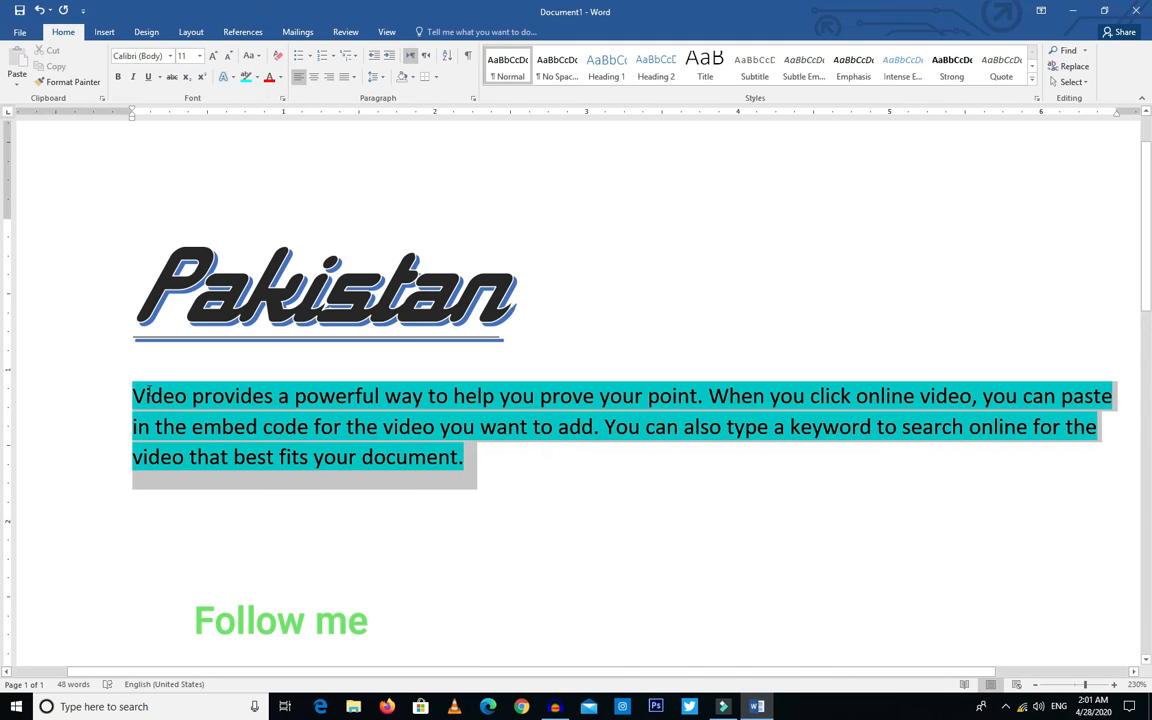
left_click(257, 78)
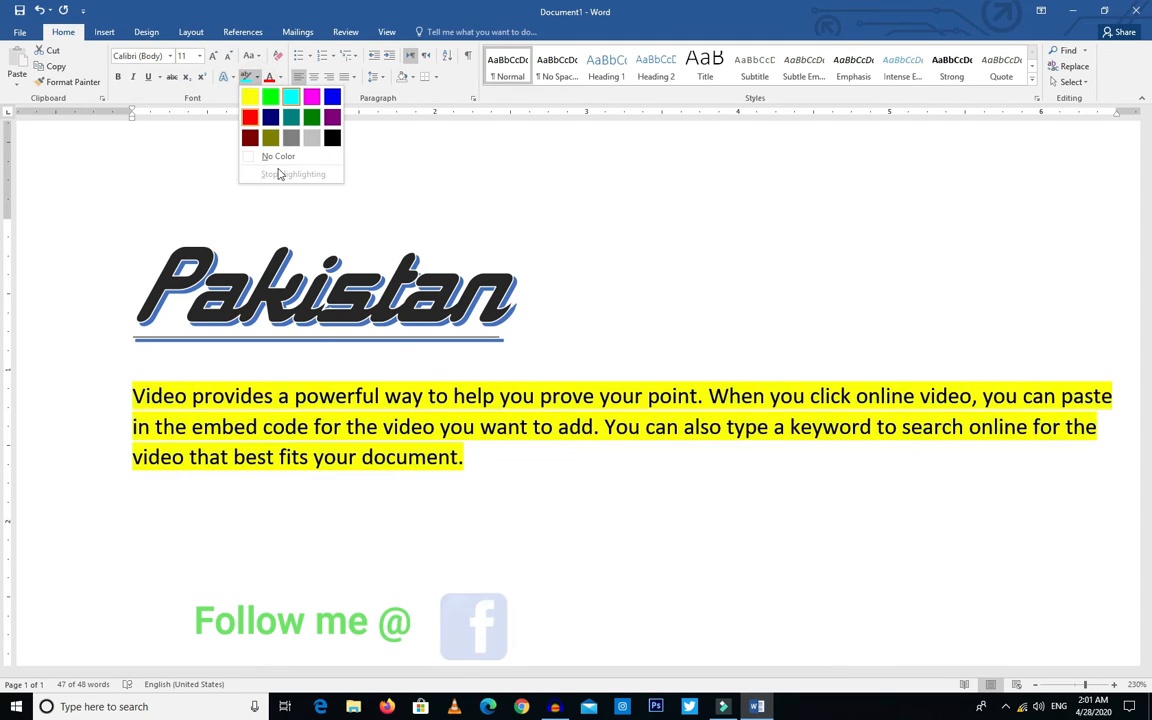
left_click(279, 156)
left_click(501, 530)
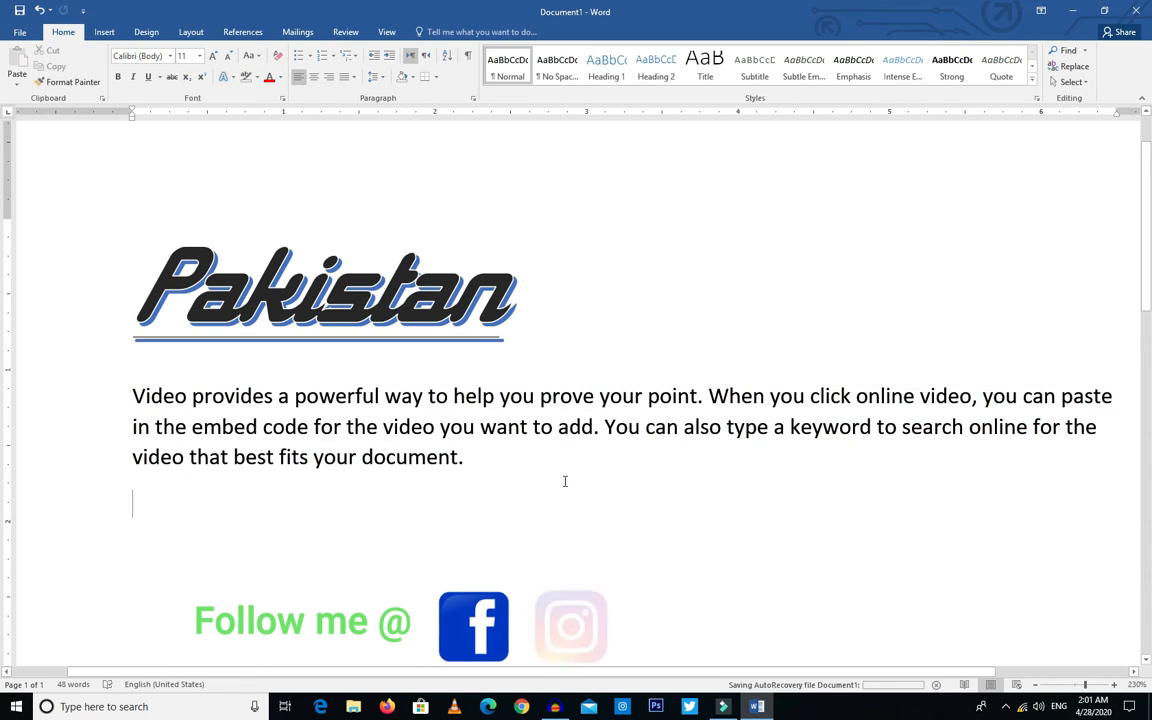
Step: Set the font colour of the whole body paragraph to red
left_click_drag(496, 470, 160, 397)
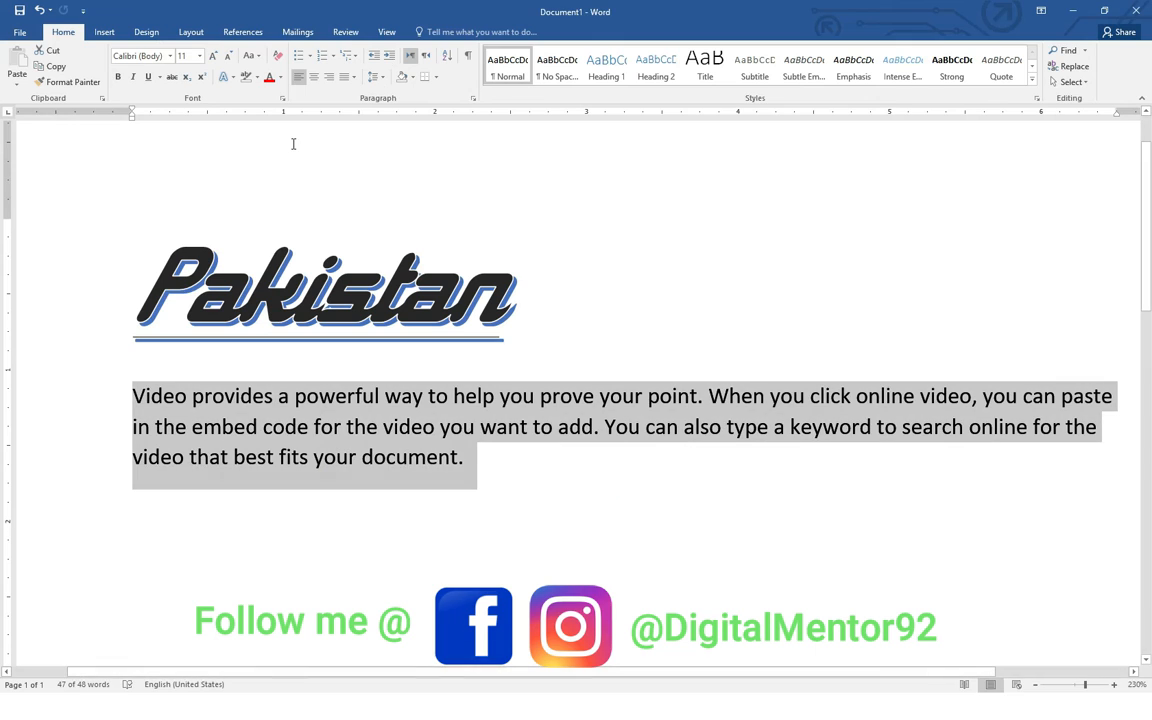
left_click(269, 78)
left_click(488, 513)
Step: Recolour the body paragraph's text with the standard purple
left_click_drag(502, 481, 170, 402)
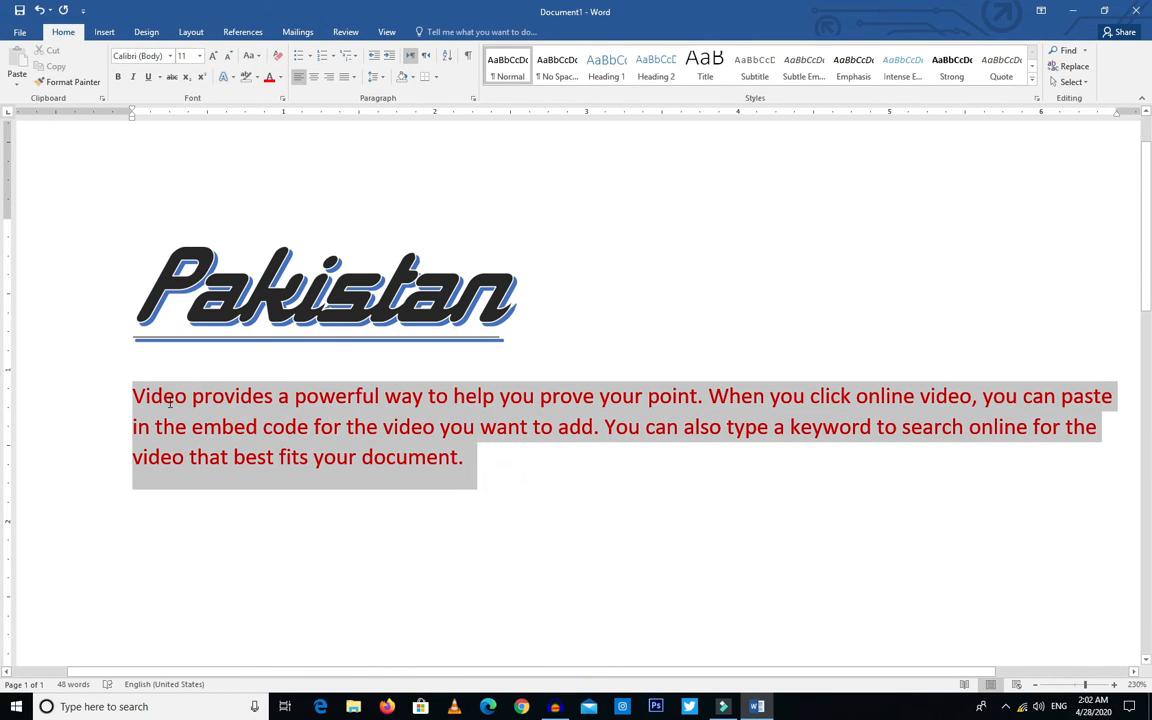
left_click(280, 78)
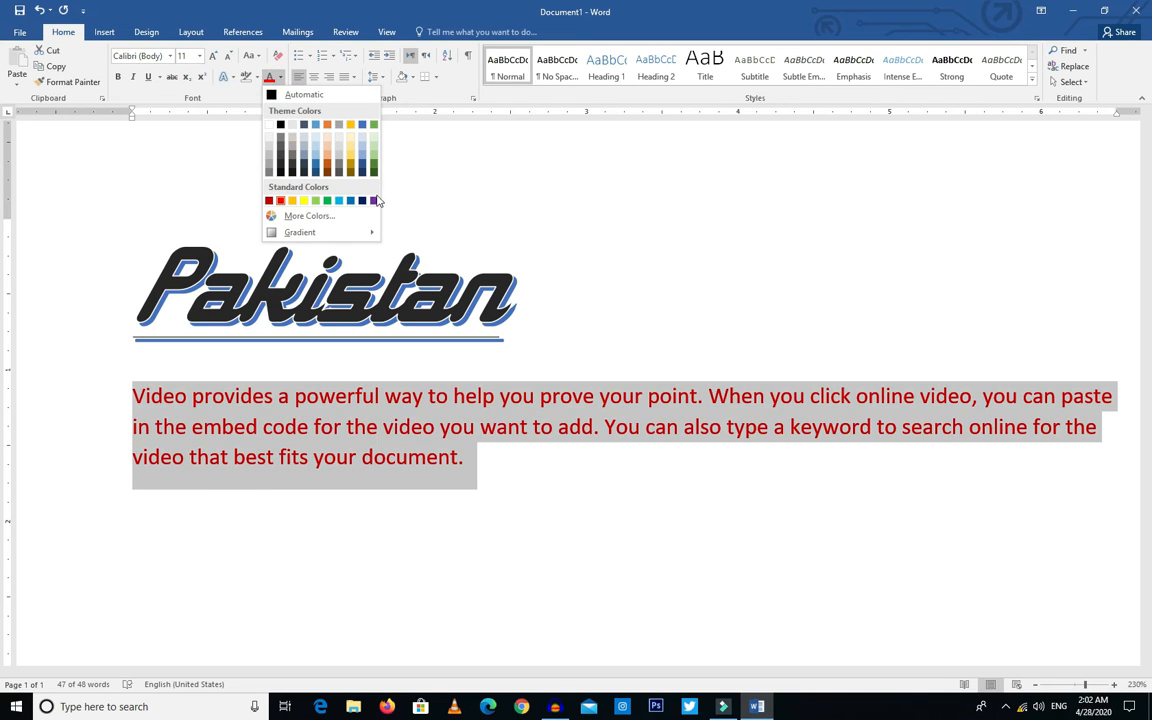
left_click(373, 200)
left_click(546, 499)
Step: Set the body paragraph's font colour to the standard blue
left_click_drag(546, 499, 159, 398)
left_click(280, 78)
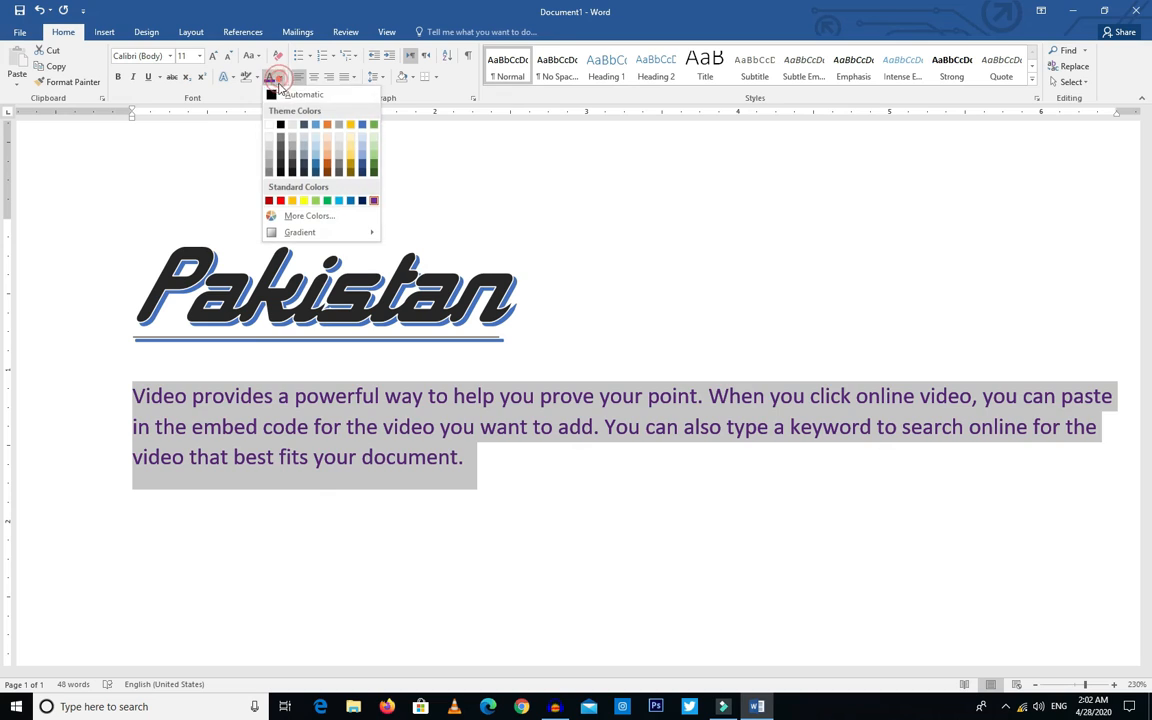
left_click(282, 127)
left_click(280, 78)
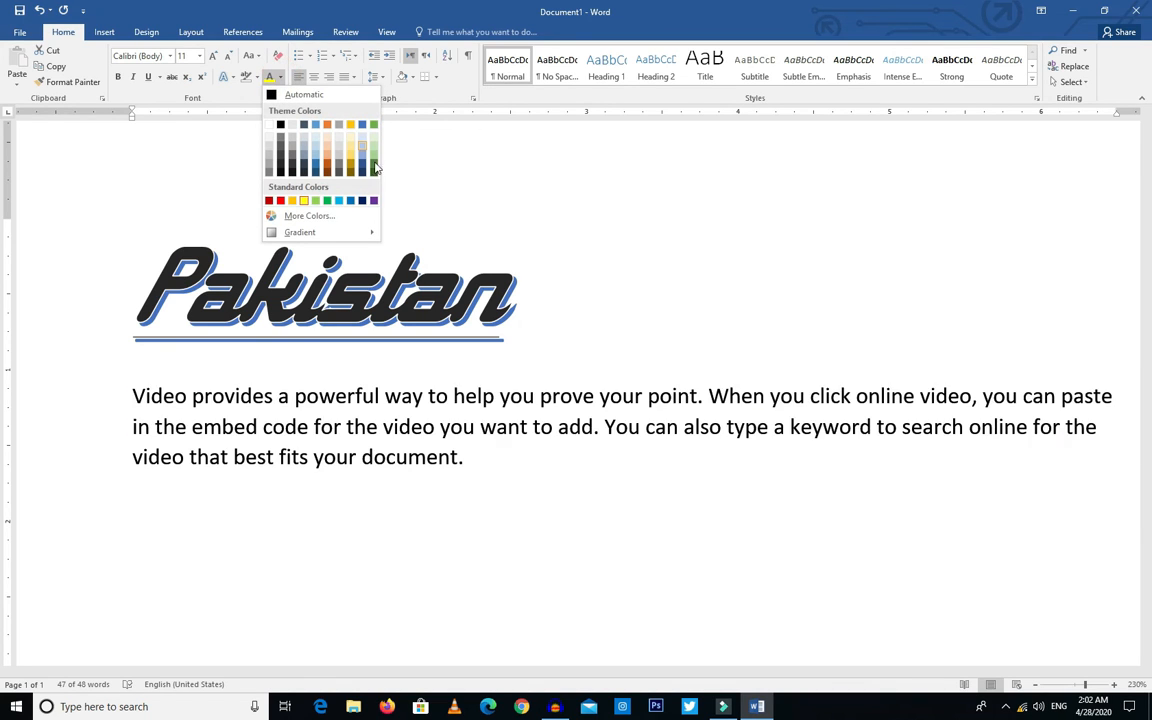
left_click(351, 203)
left_click(494, 442)
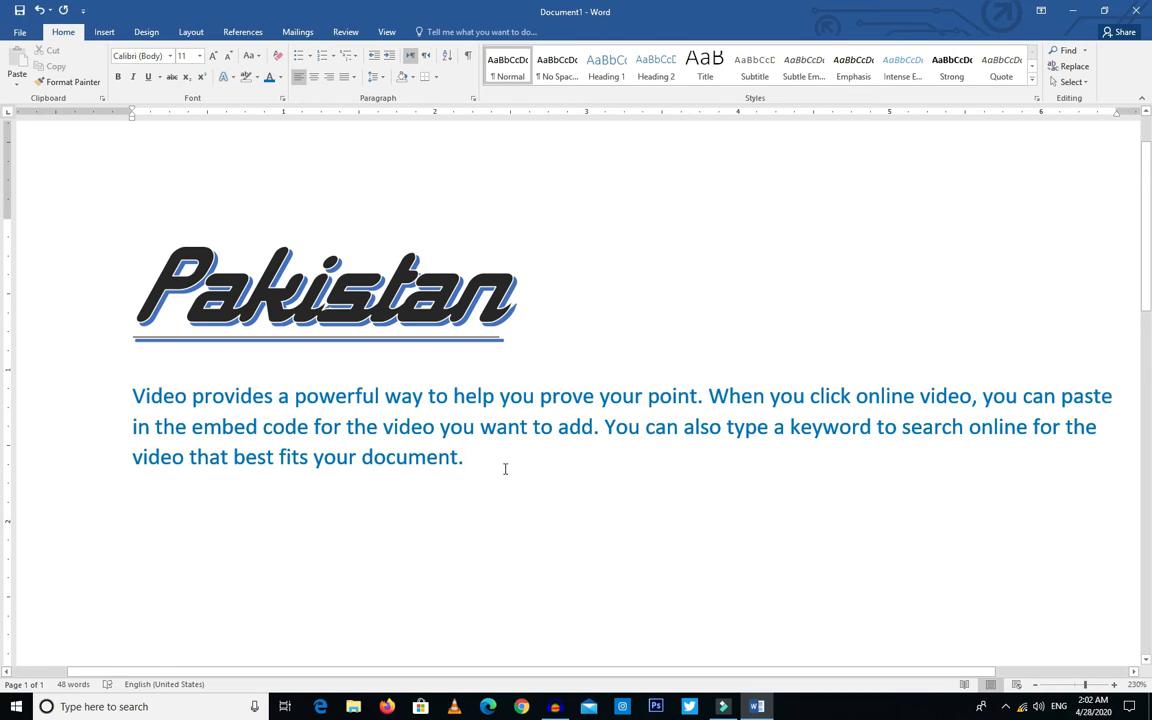
Step: Clear all formatting from the body paragraph and from the Pakistan heading
key("ctrl+a")
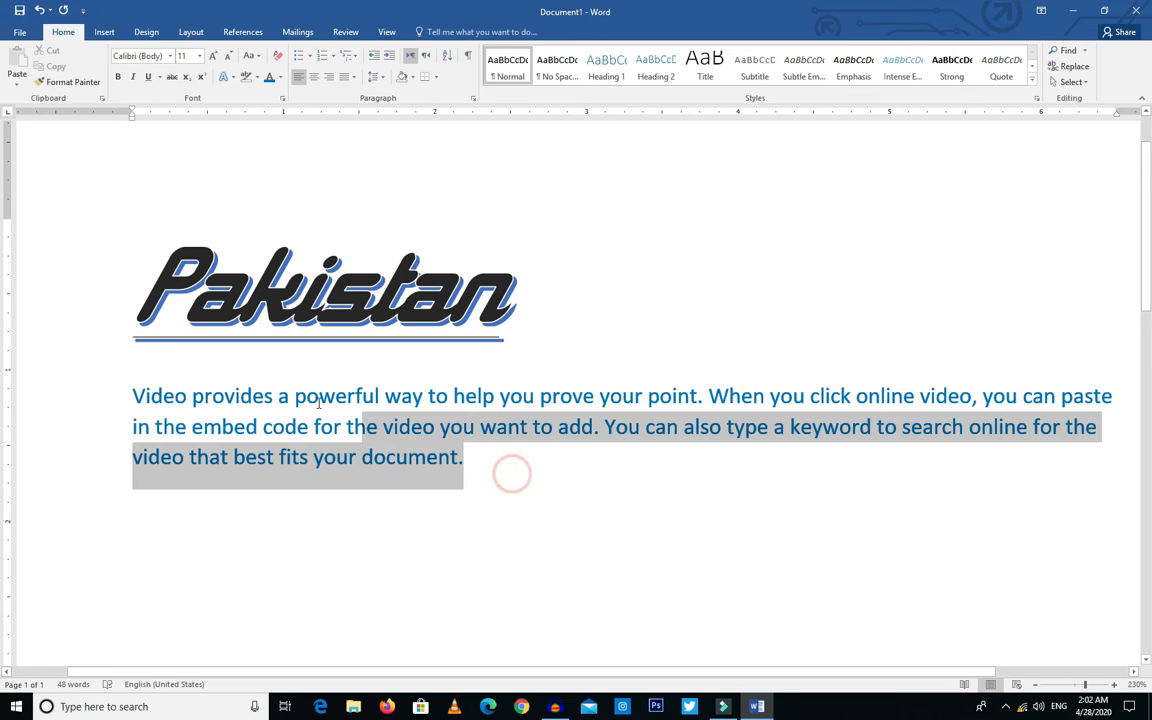
double_click(108, 378)
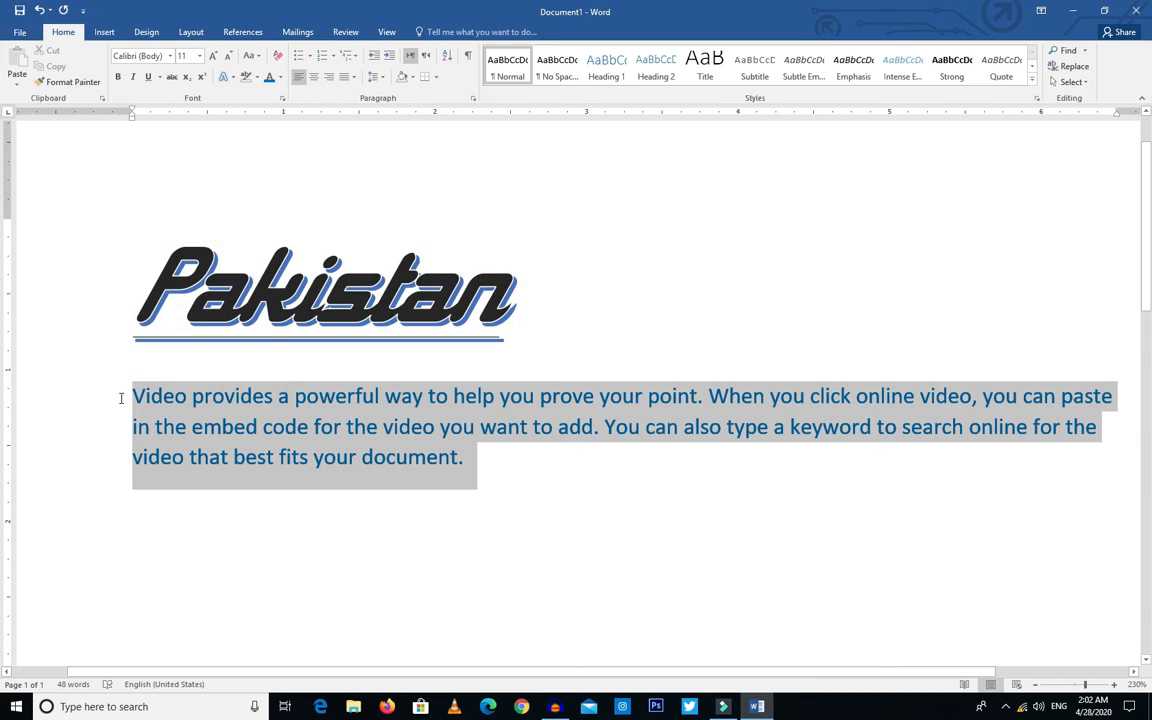
left_click(277, 55)
left_click(489, 460)
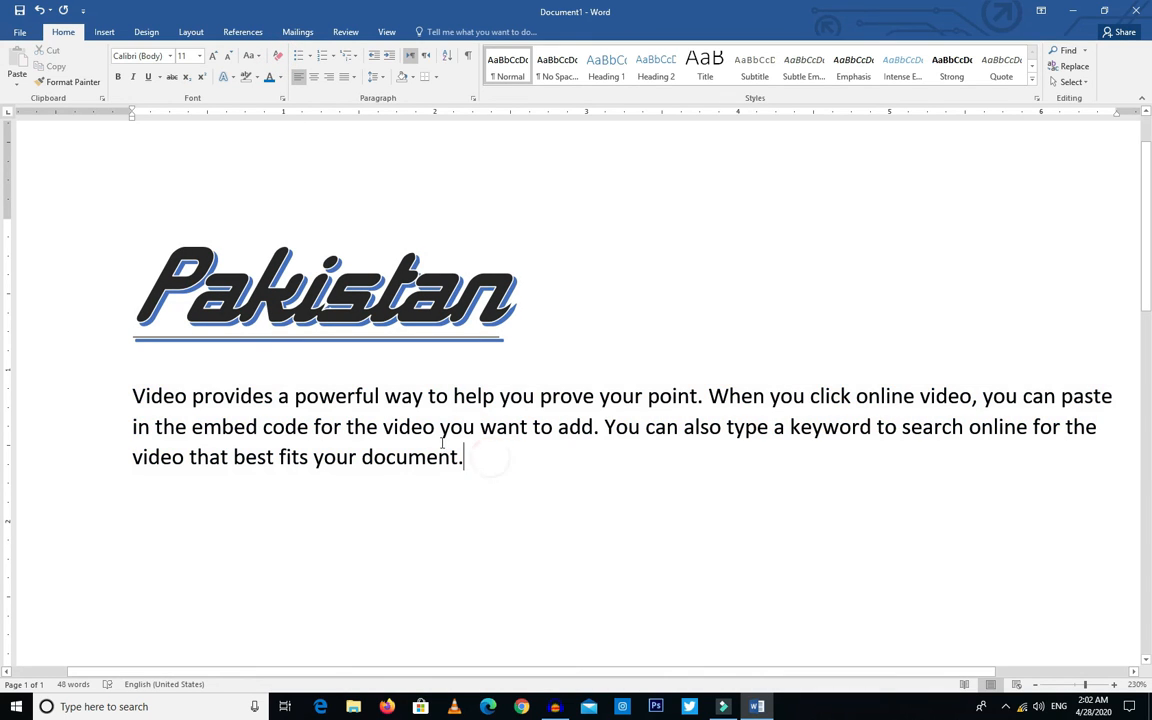
left_click_drag(540, 331, 128, 272)
left_click(278, 55)
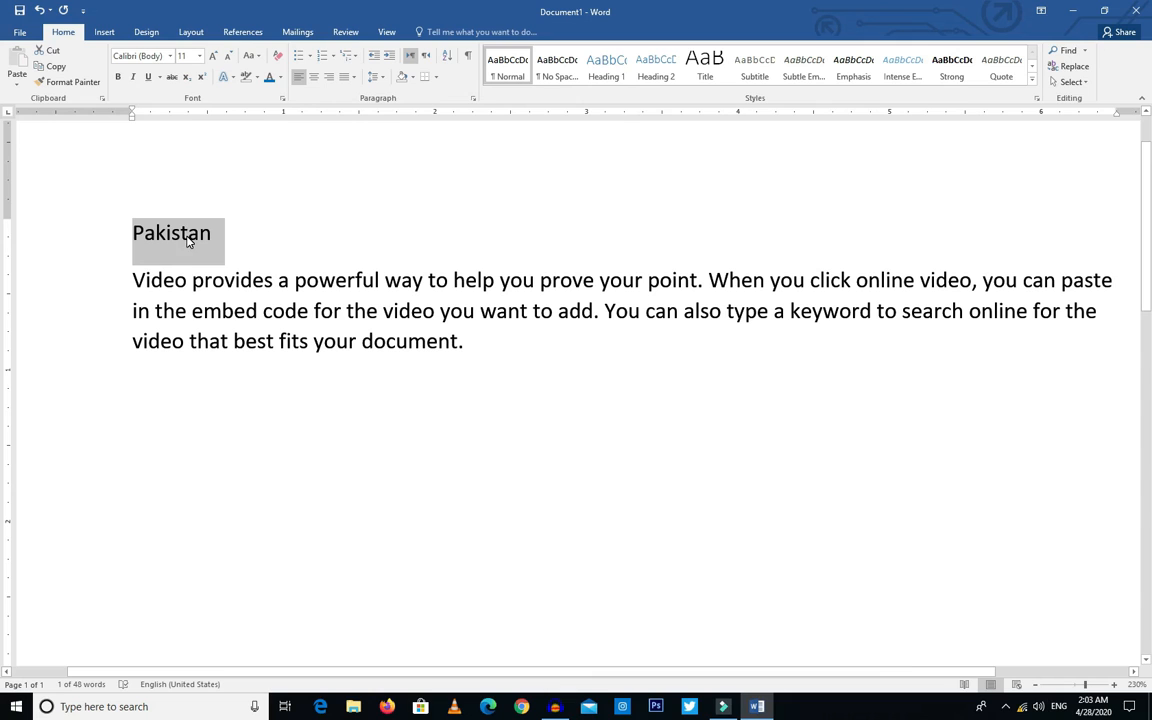
Step: Undo the clearing of formatting on both the heading and the body paragraph
key("ctrl+z")
key("ctrl+z")
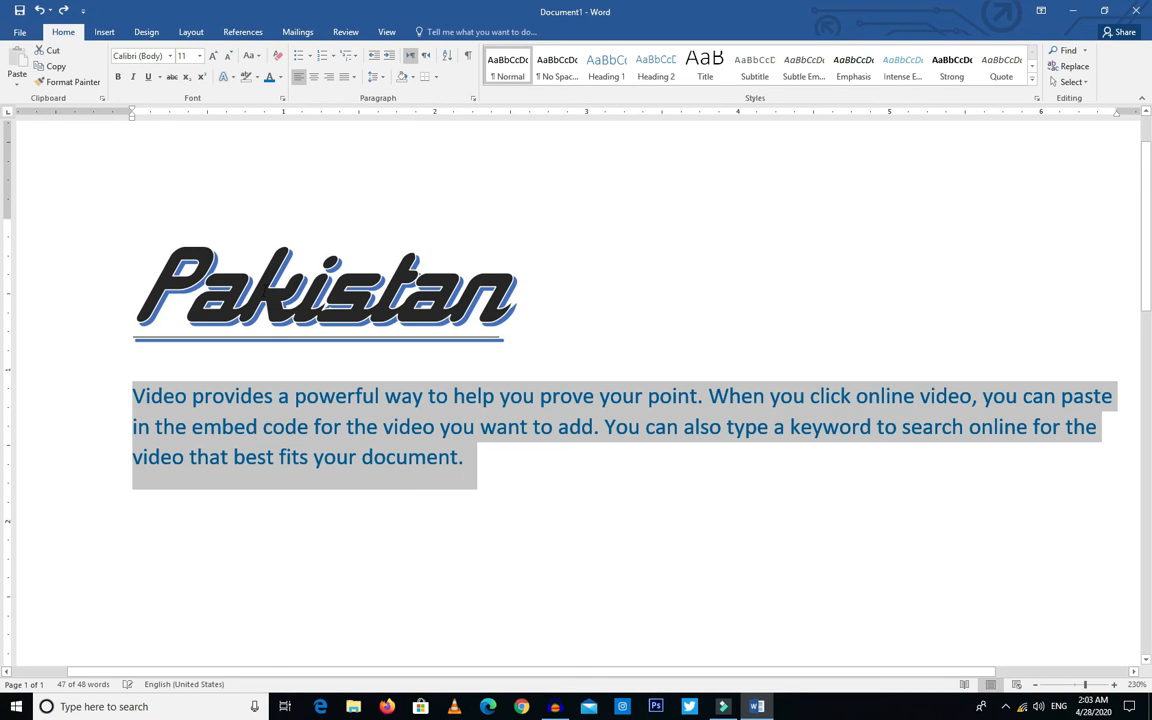
left_click(452, 469)
Step: Set the Pakistan heading's font colour to the standard green
left_click_drag(516, 343, 130, 290)
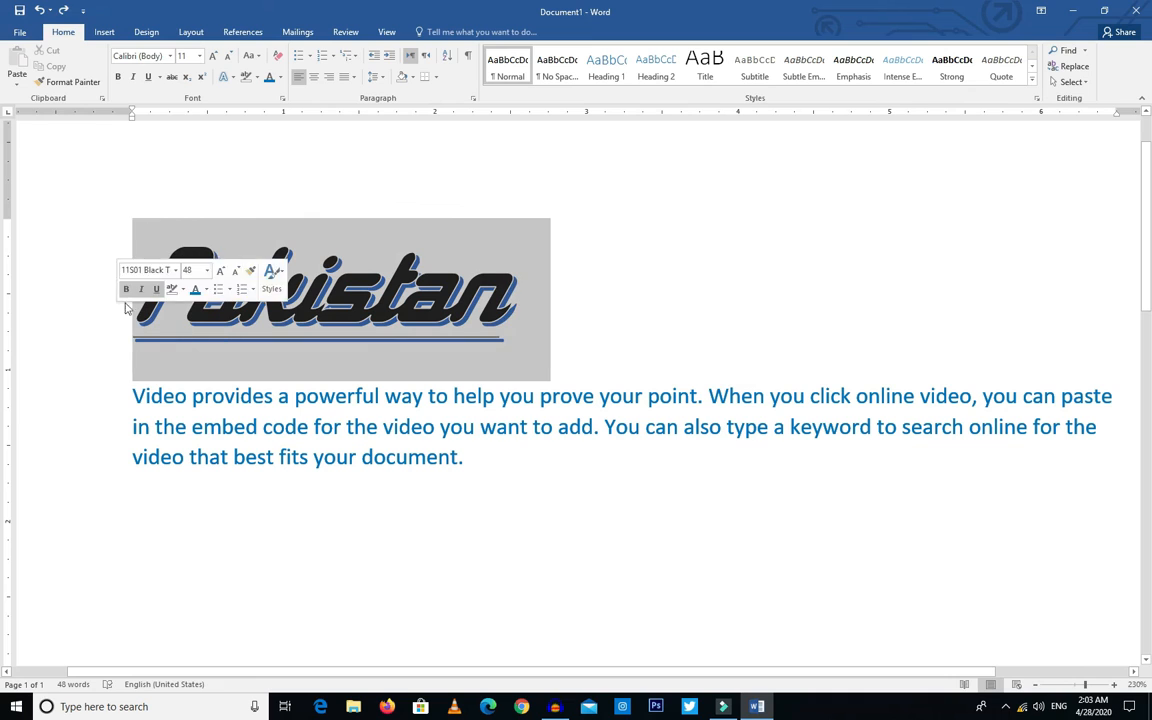
left_click(279, 77)
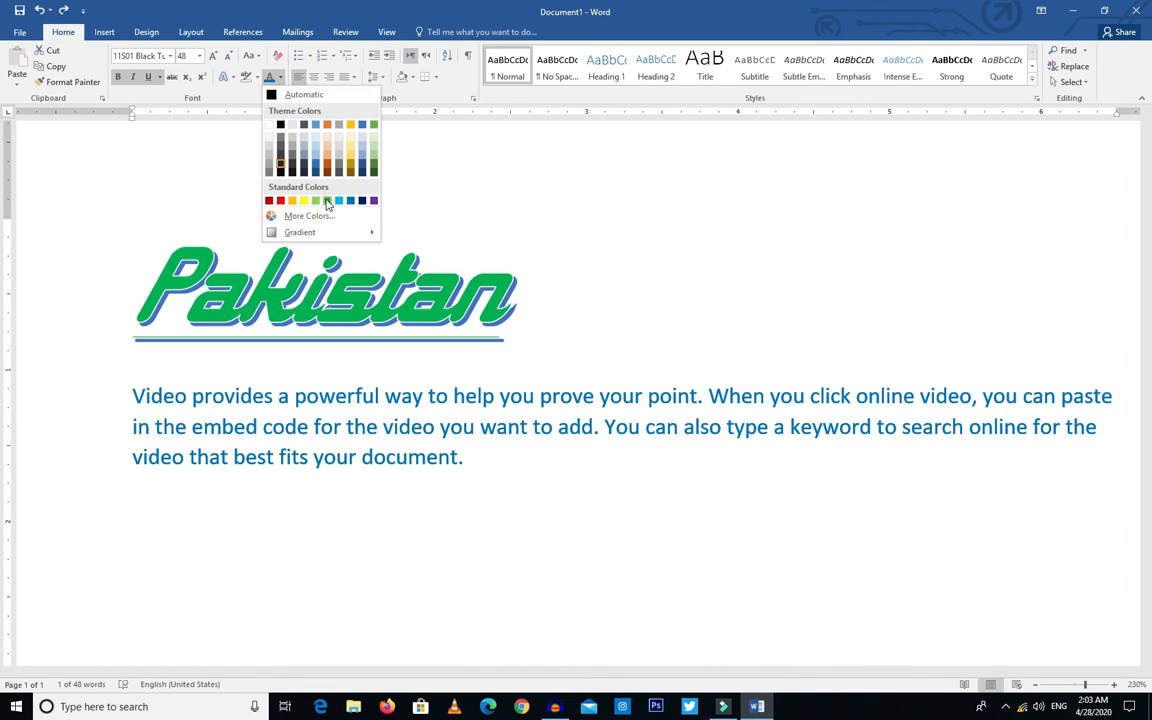
left_click(327, 201)
left_click(369, 400)
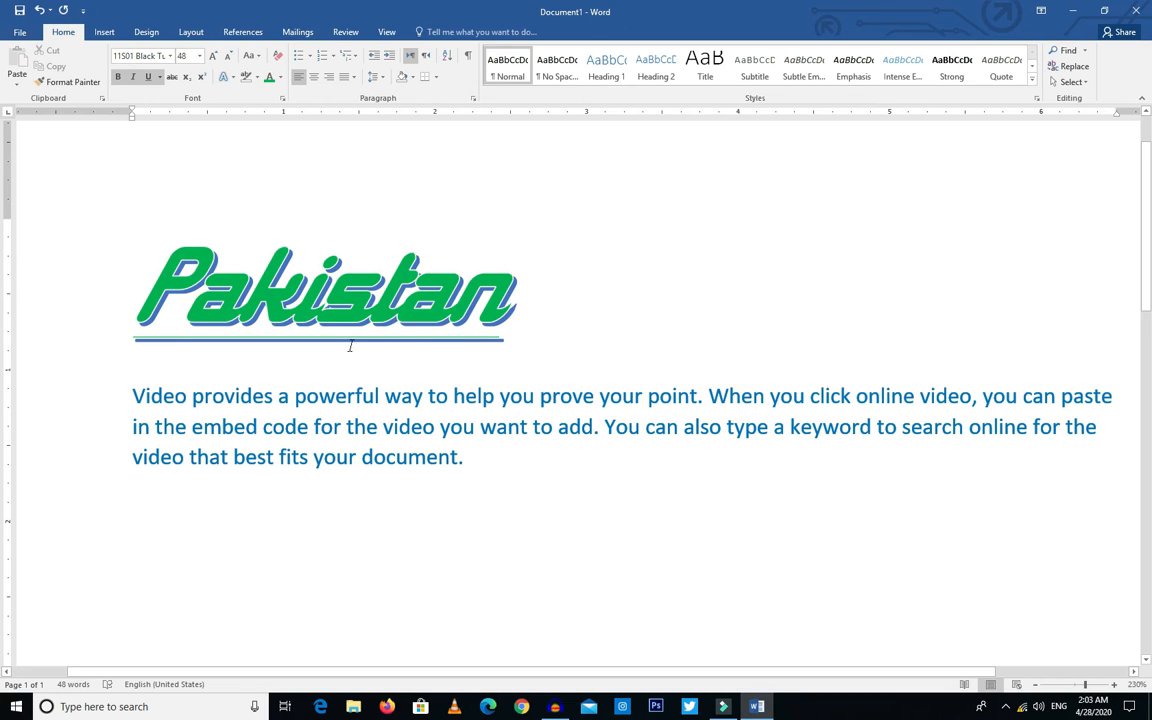
Step: Undo the heading's green and the paragraph's blue font colours, and redo both changes
left_click(28, 272)
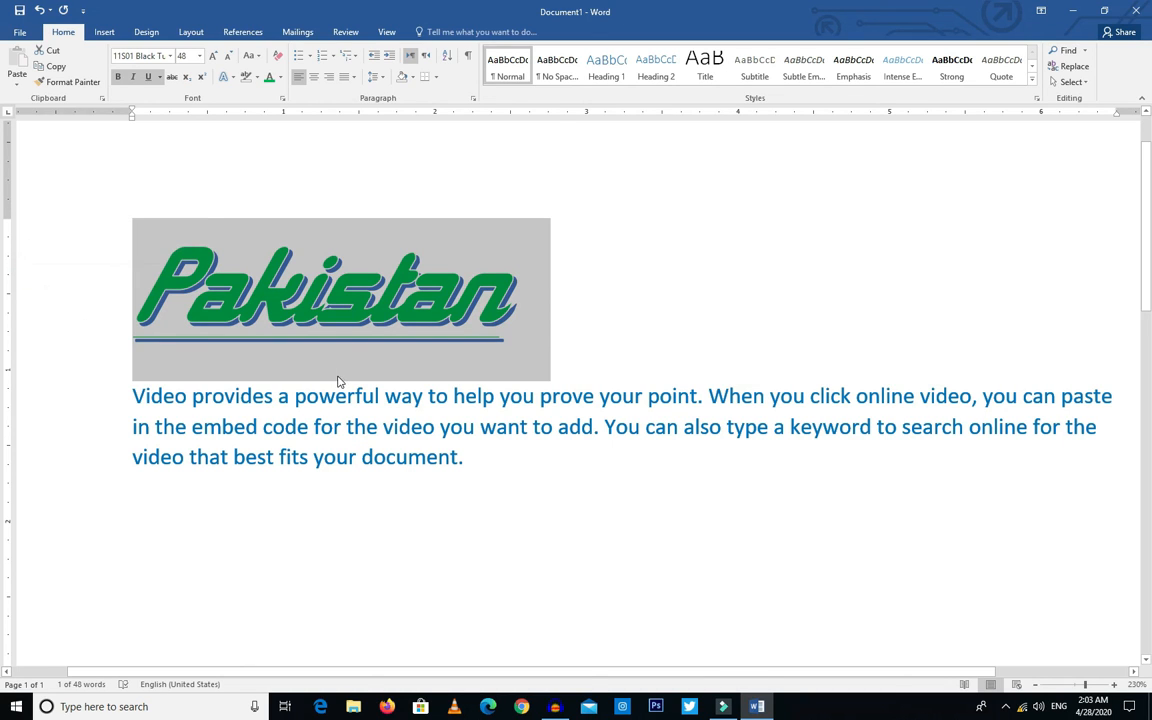
key("ctrl+z")
key("ctrl+z")
left_click(363, 335)
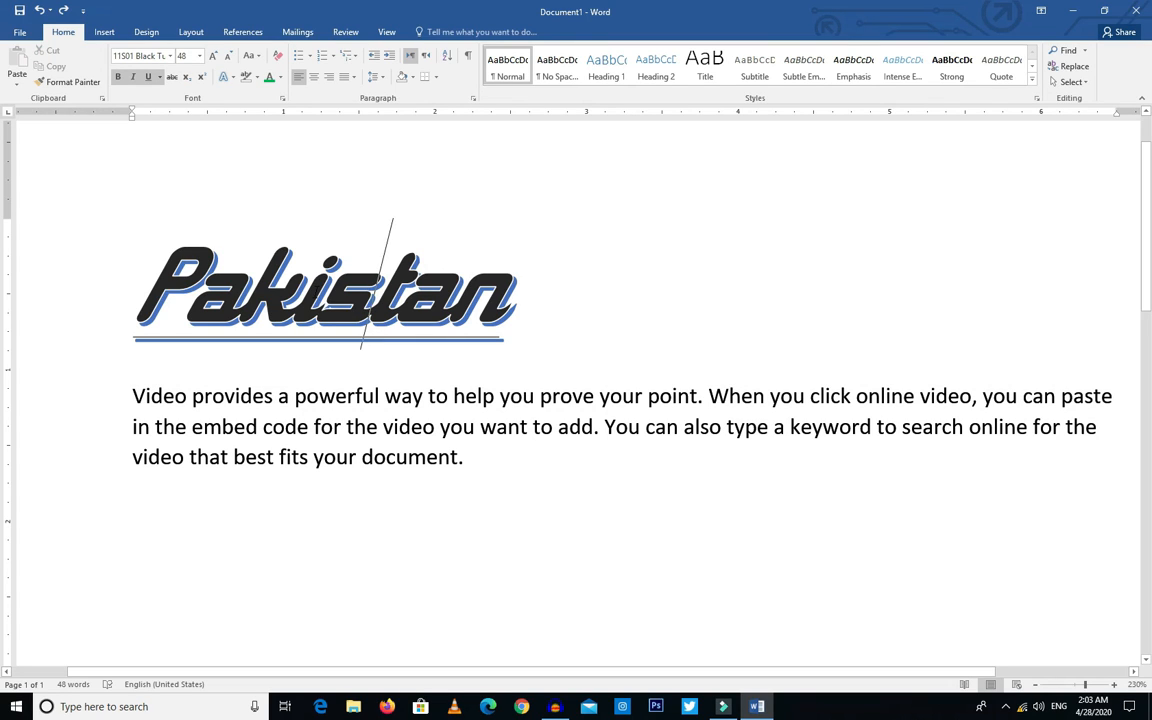
key("ctrl+y")
key("ctrl+y")
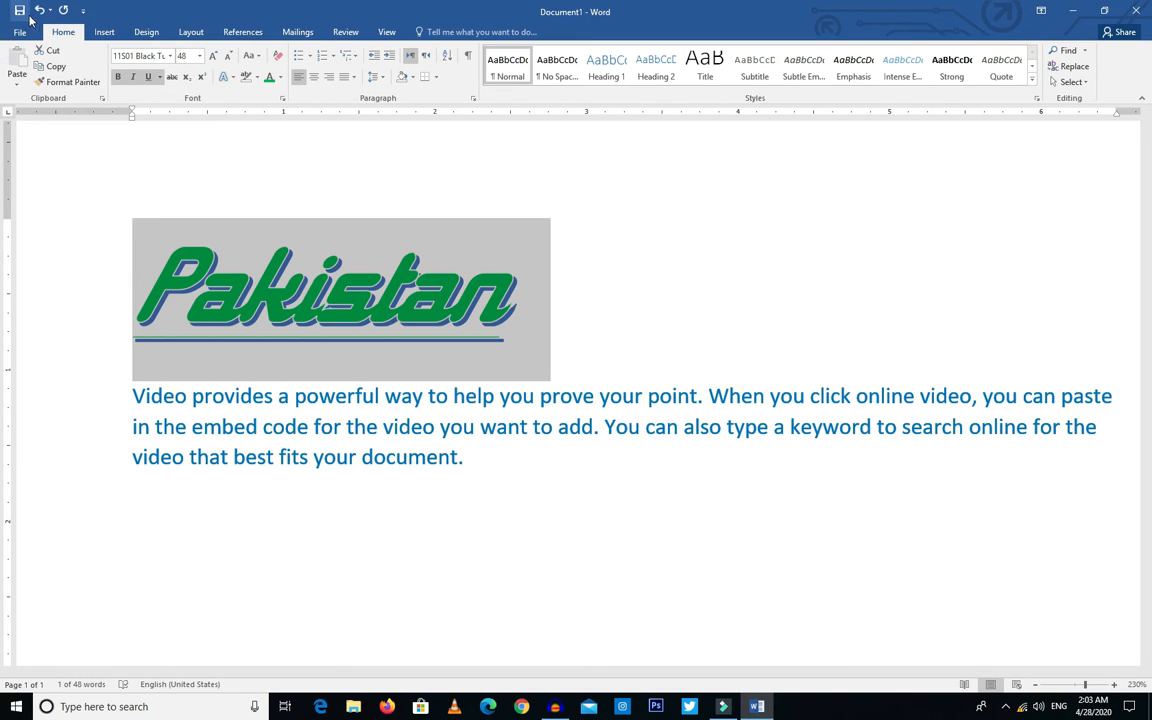
Step: View the full Font settings for the body paragraph's text and close them without making changes
left_click(421, 427)
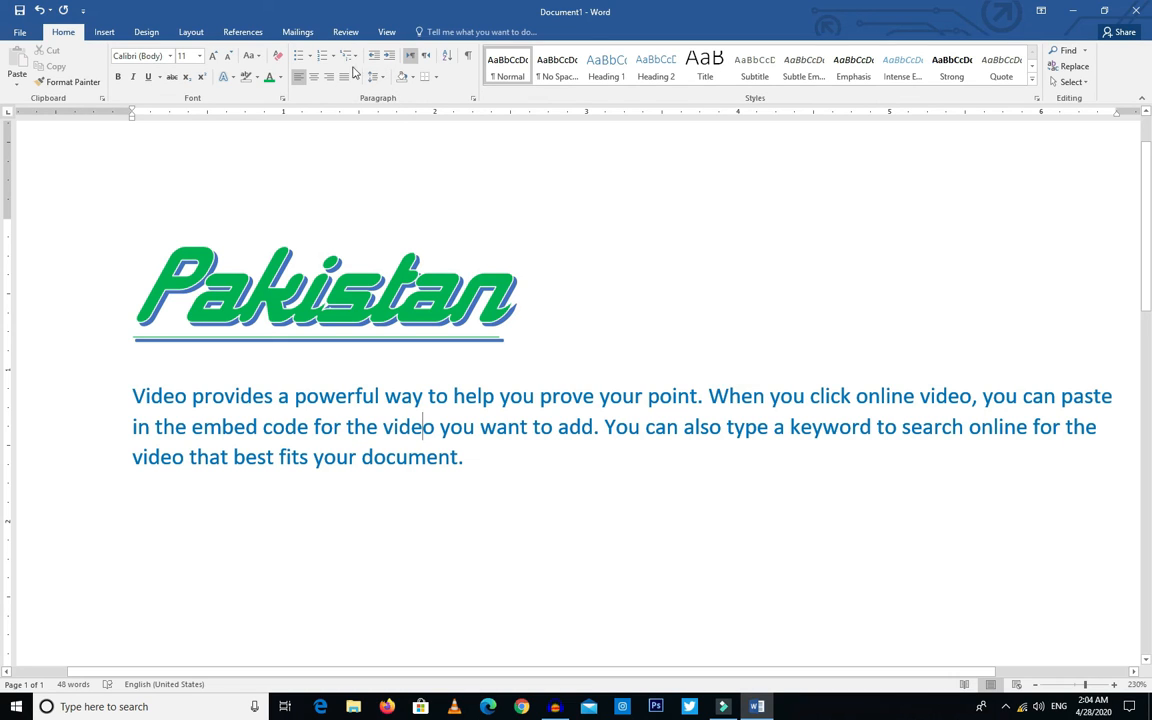
left_click(282, 102)
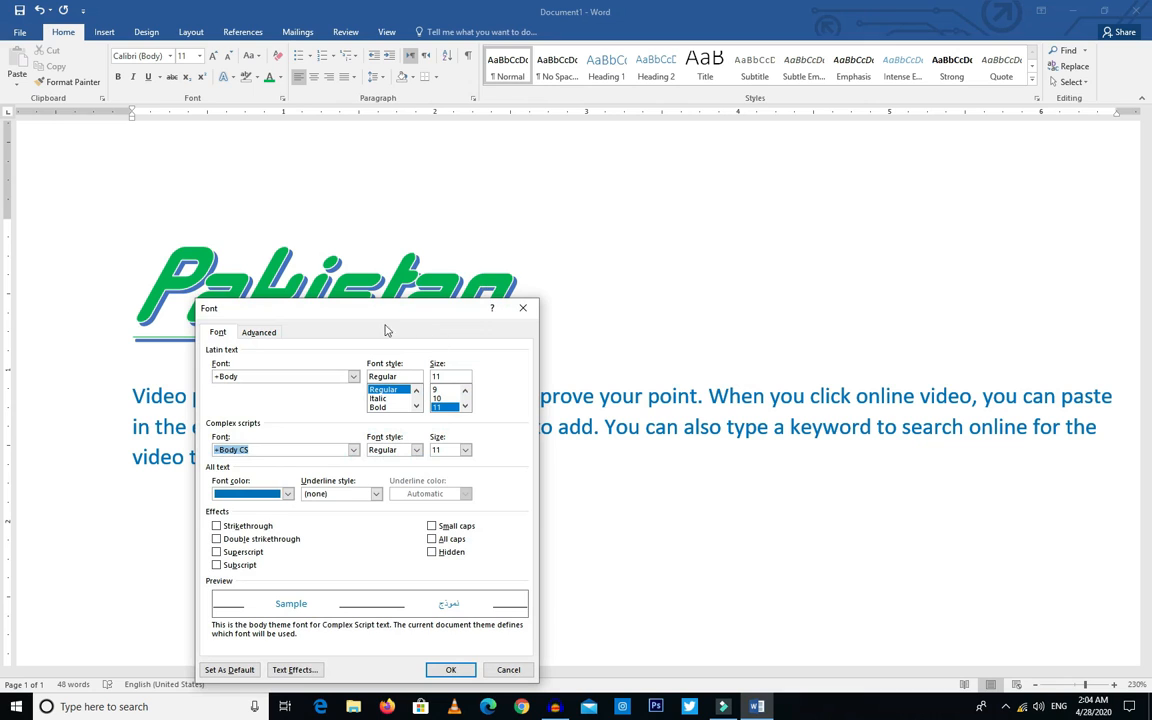
left_click_drag(405, 308, 444, 228)
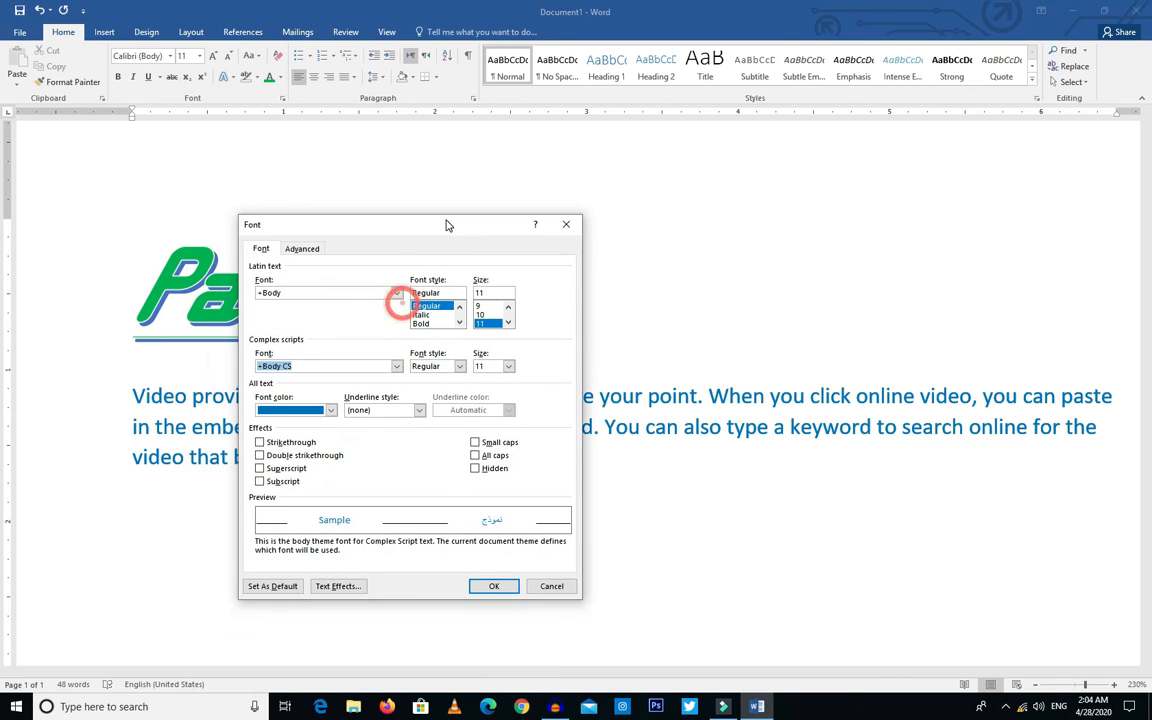
left_click(563, 225)
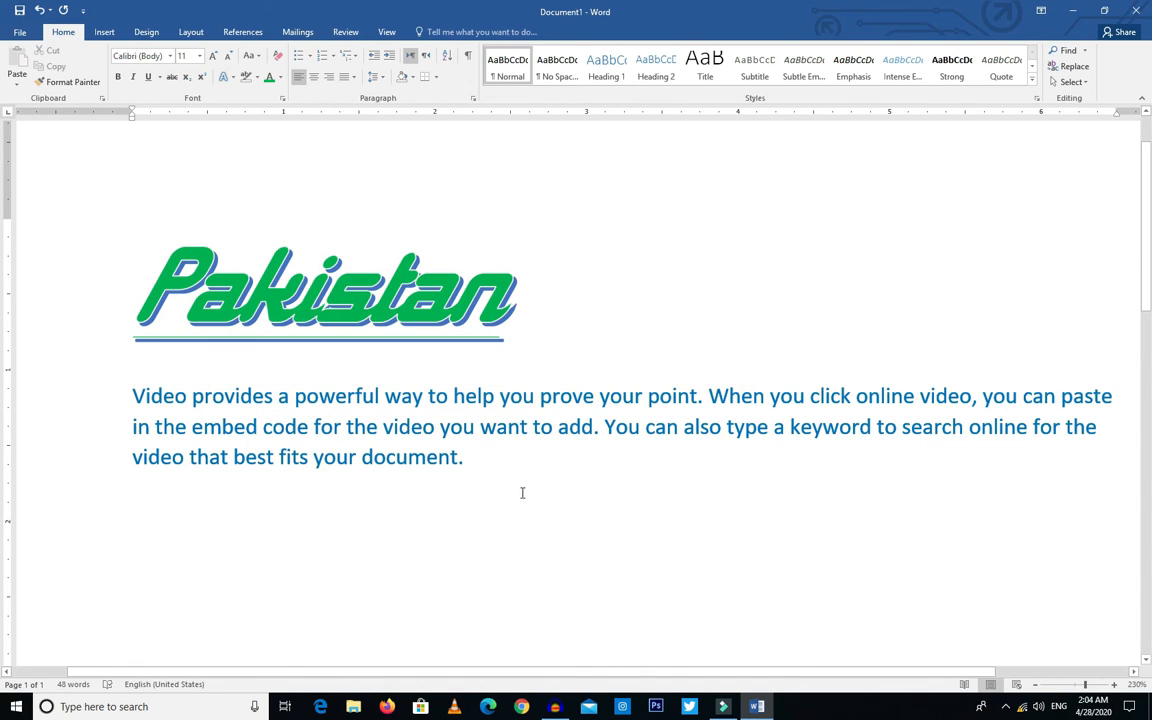